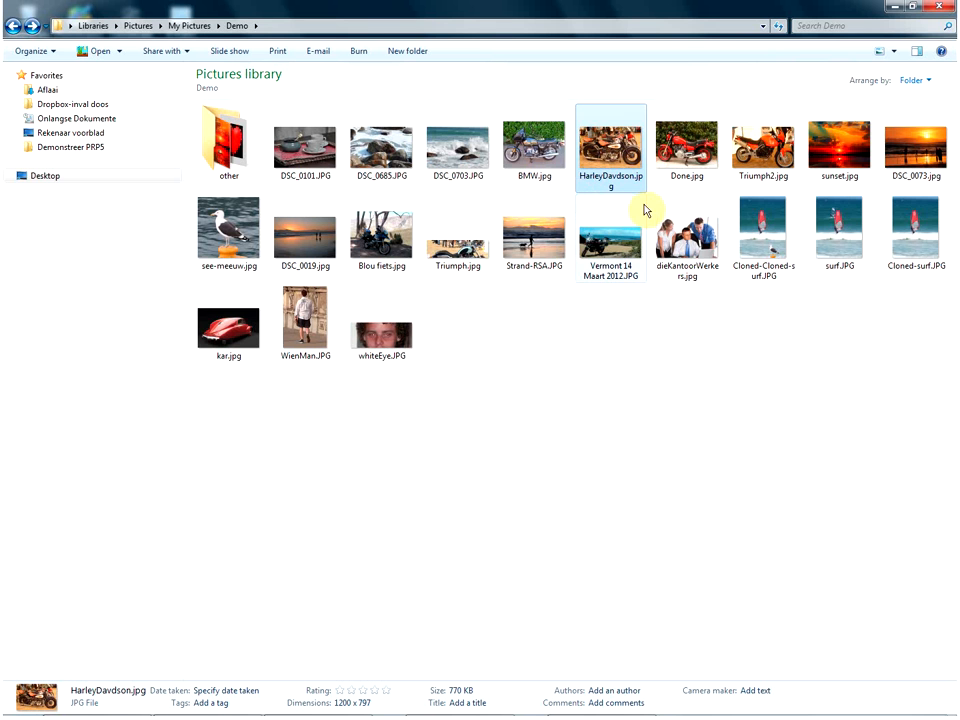
Open the photos from DSC_0101.JPG through Triumph2.jpg together in Photo Resizer Pro and maximize its window.
left_click(303, 147)
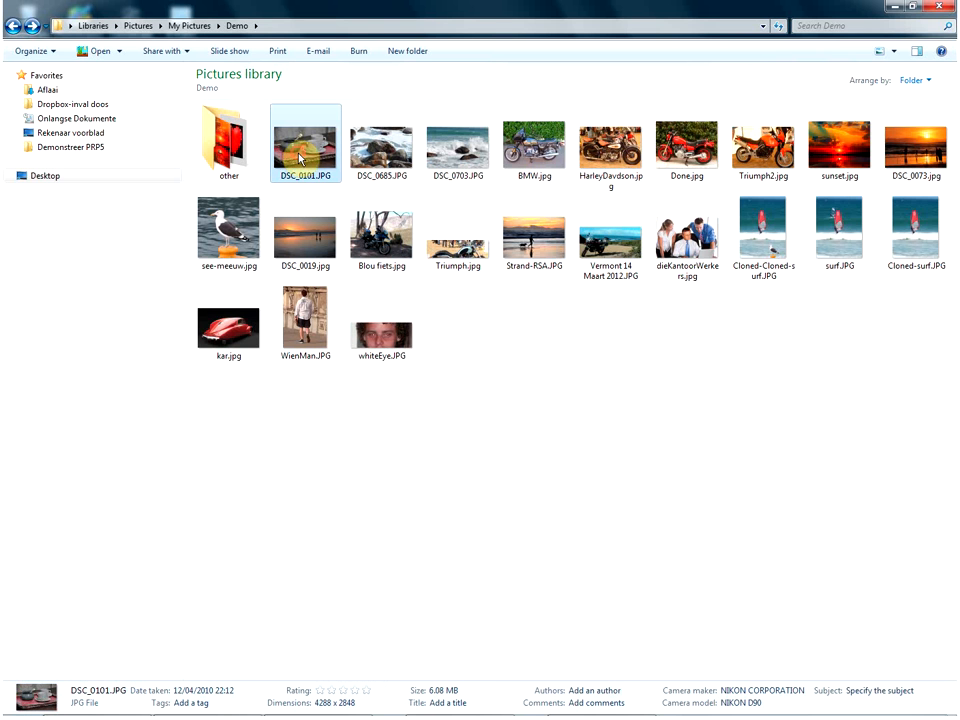
left_click(763, 168, "shift")
right_click(525, 161)
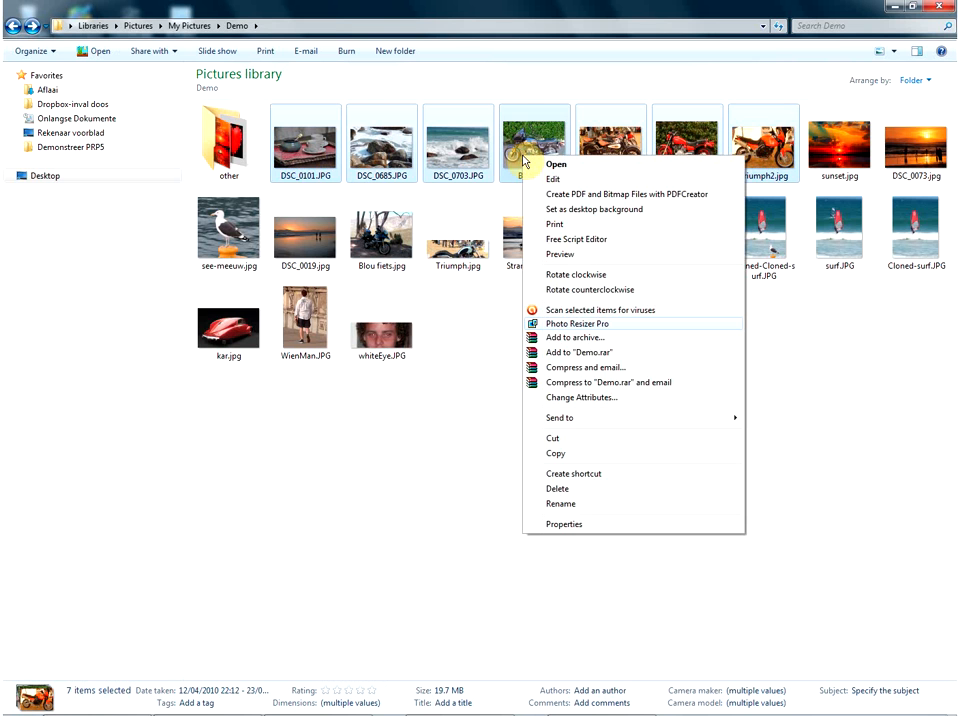
left_click(560, 325)
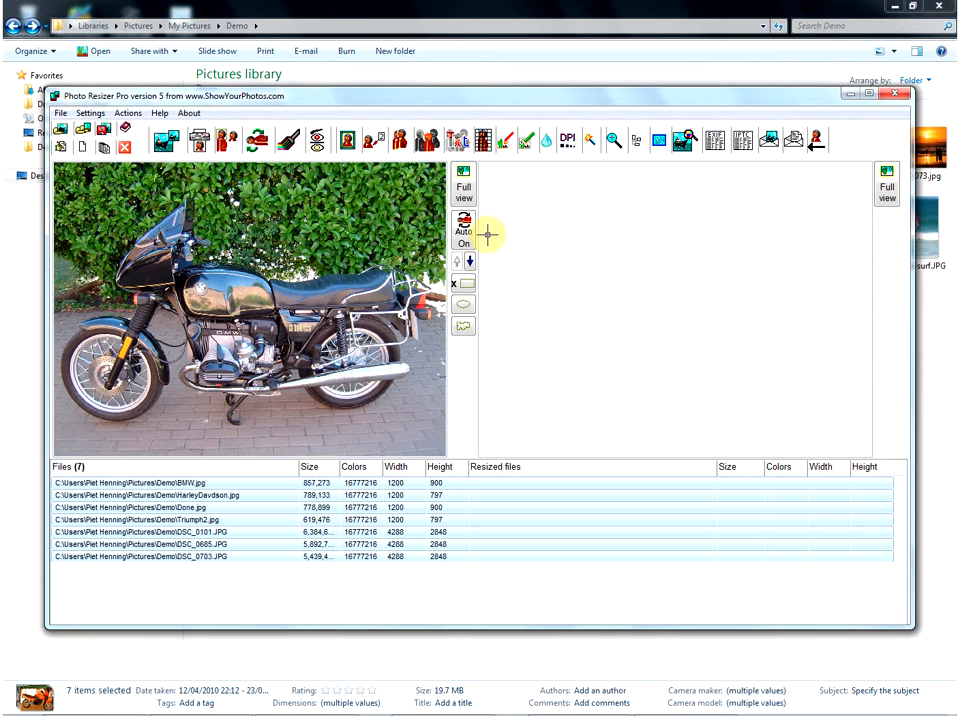
left_click_drag(456, 95, 446, 6)
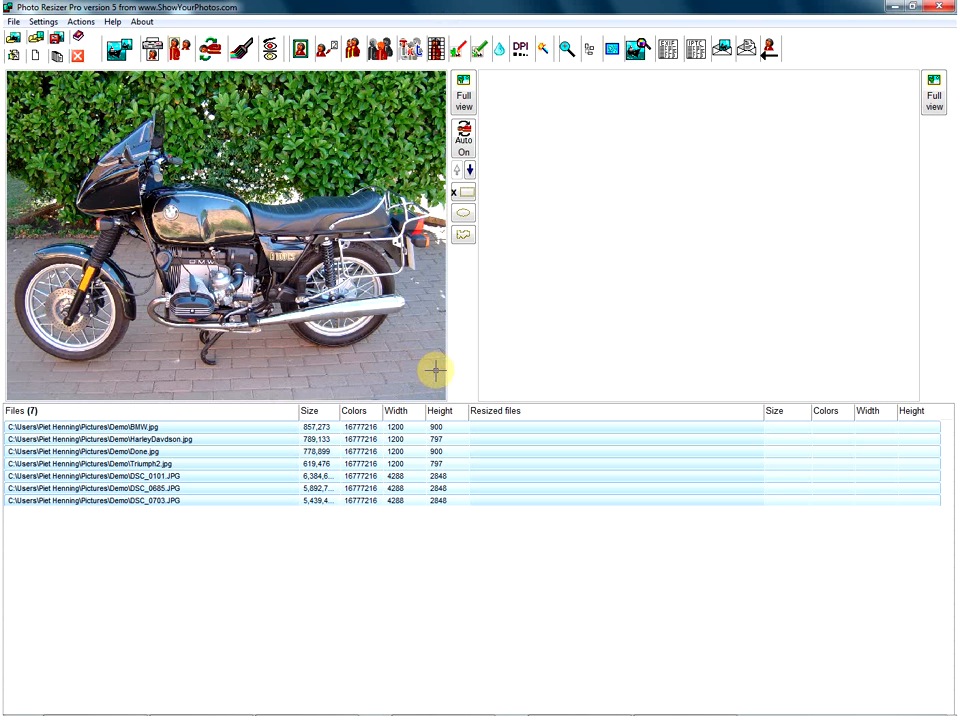
Move DSC_0685.JPG below DSC_0703.JPG in the file list, and select all the listed files.
left_click(313, 477)
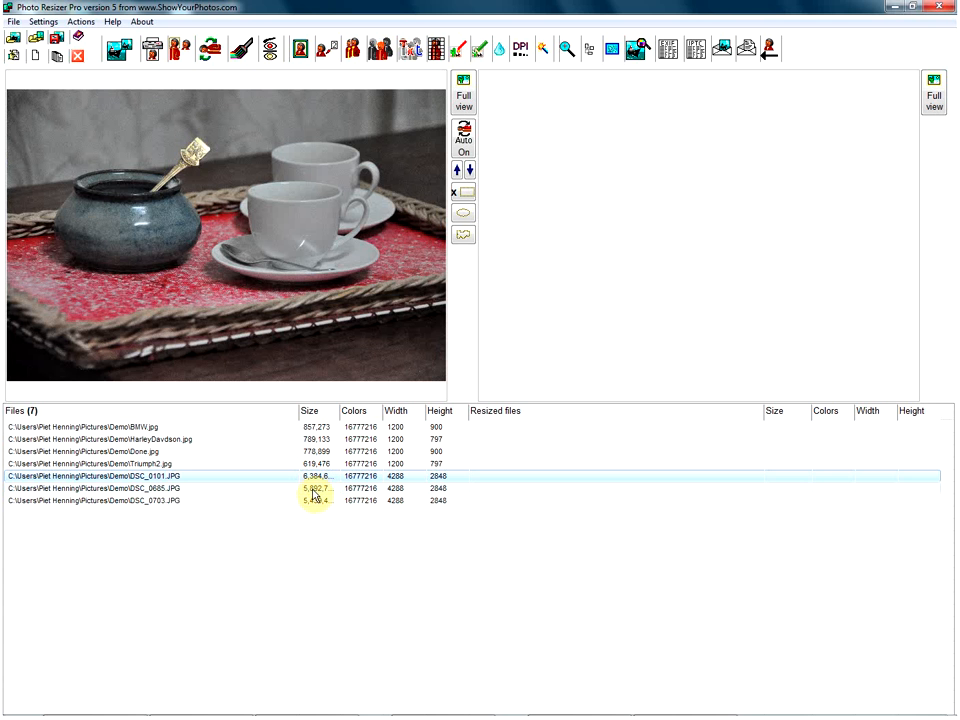
left_click_drag(313, 490, 322, 506)
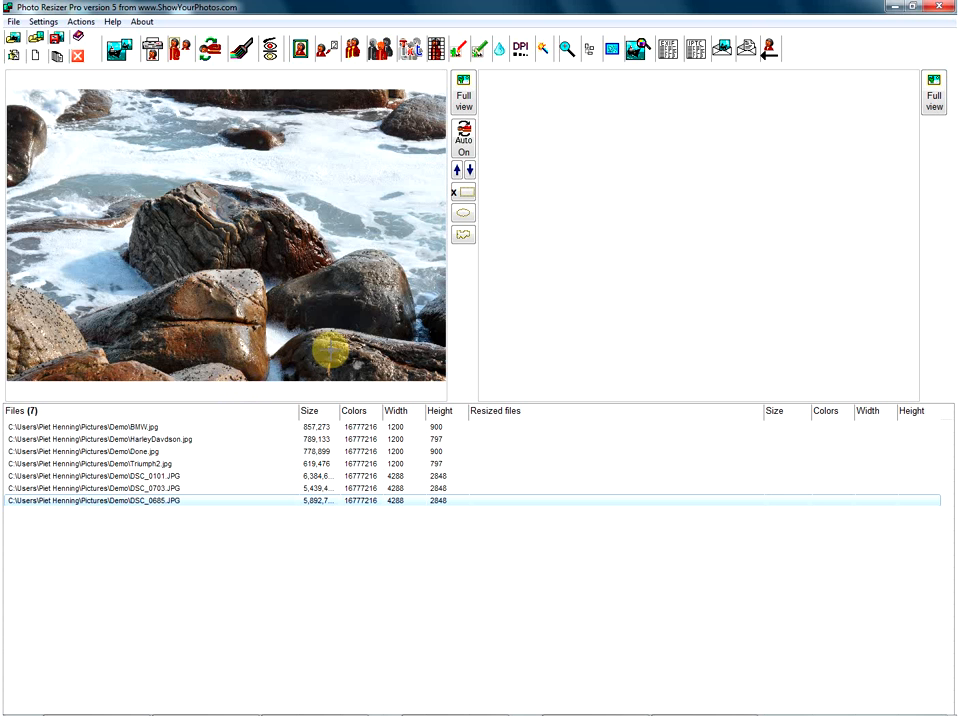
left_click(58, 60)
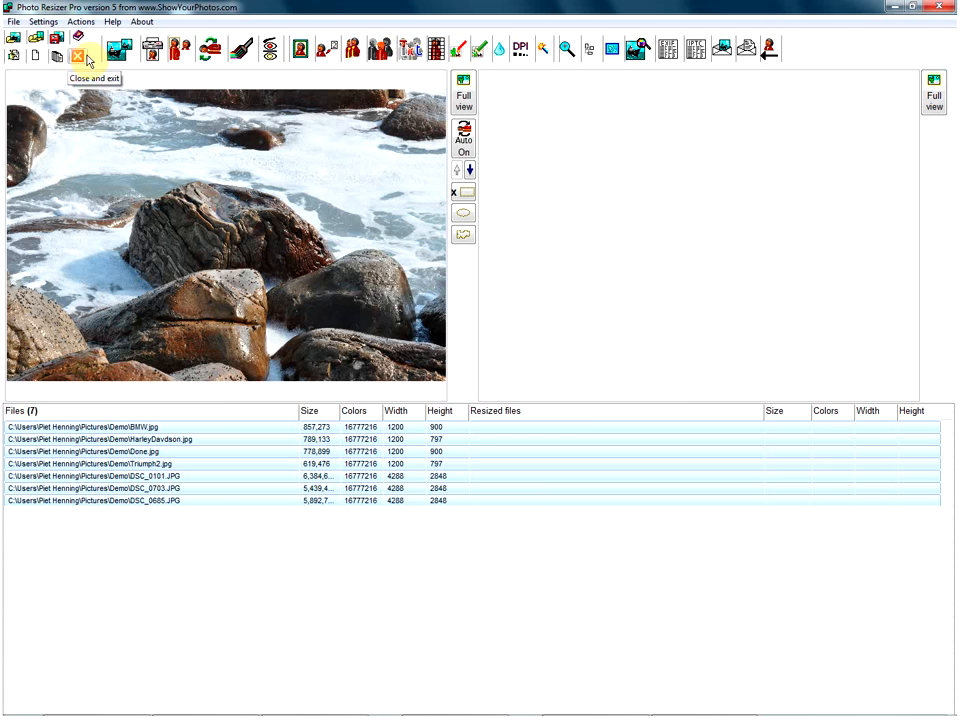
Open the resize settings for the selected photos and name the destination subfolder Resized2013.
left_click(121, 55)
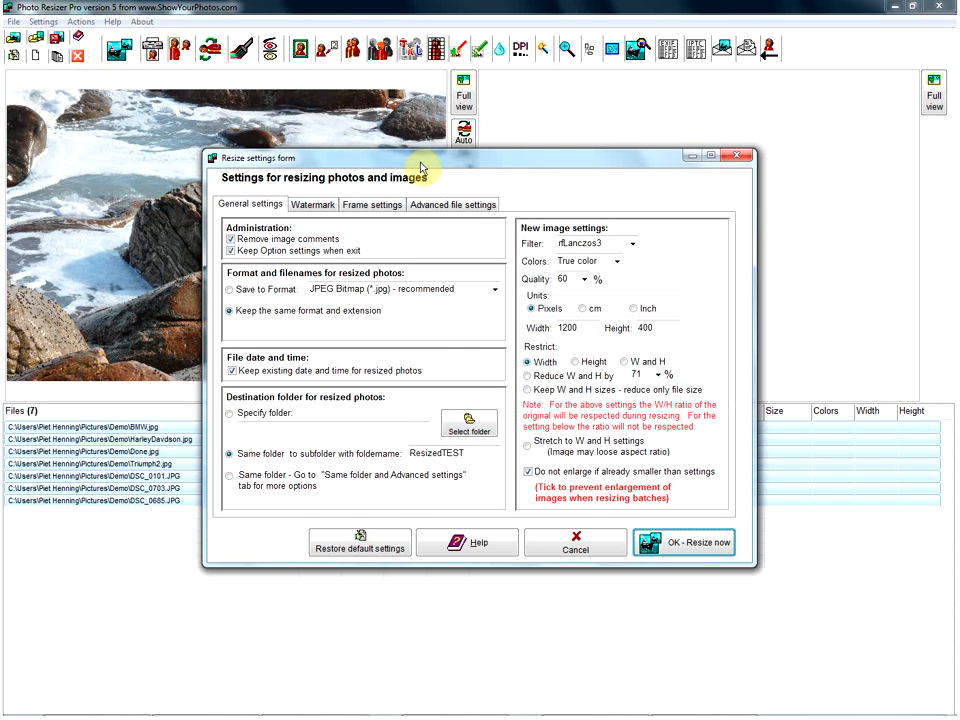
left_click_drag(420, 168, 393, 129)
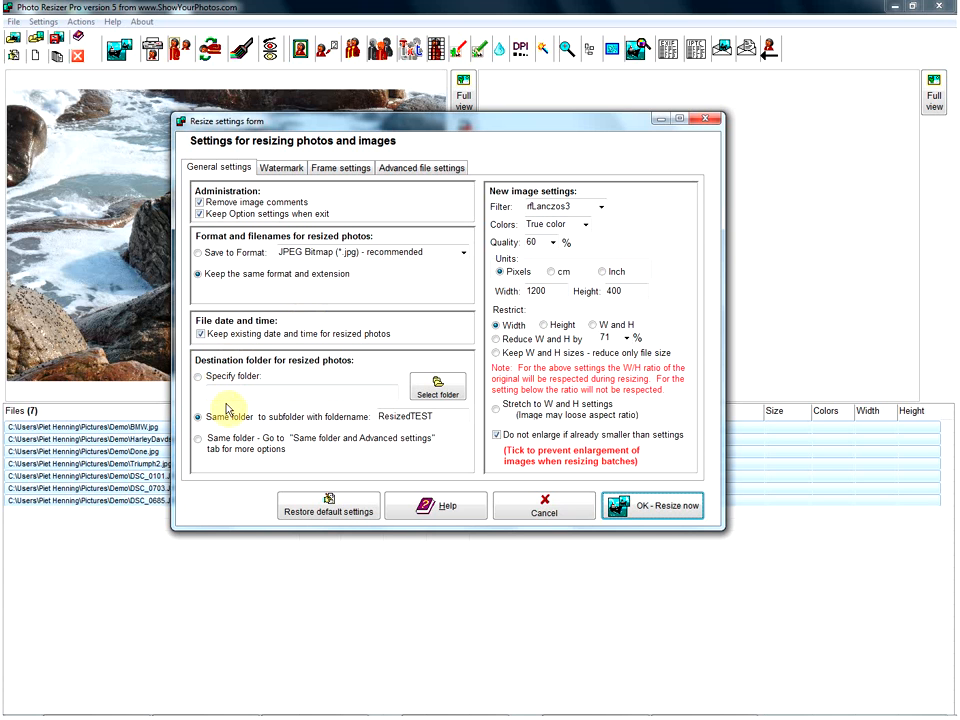
left_click(420, 417)
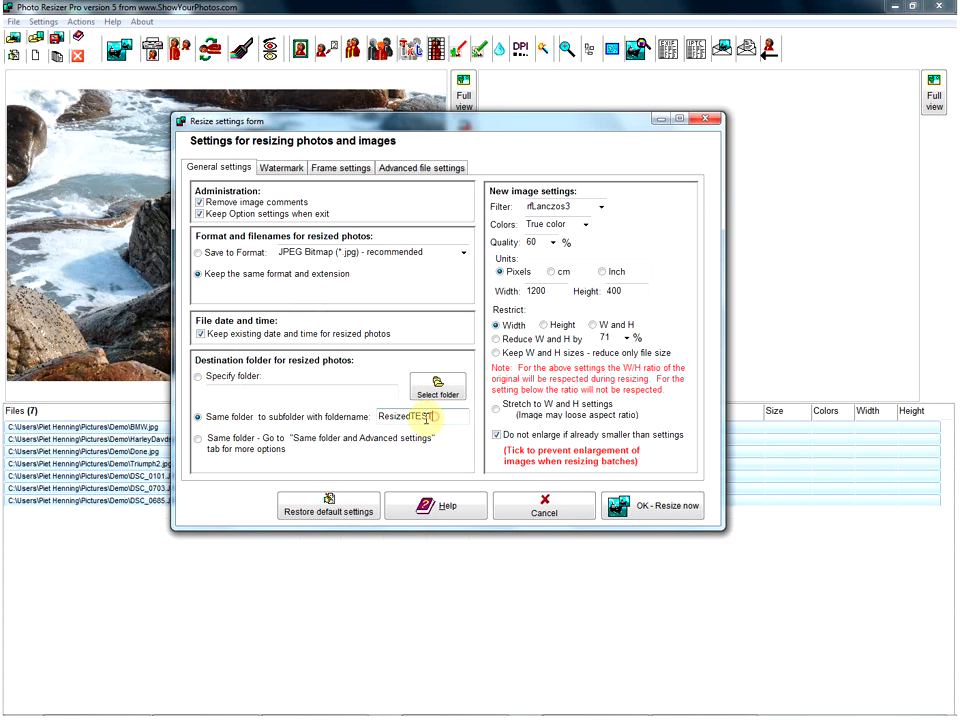
left_click_drag(411, 418, 436, 418)
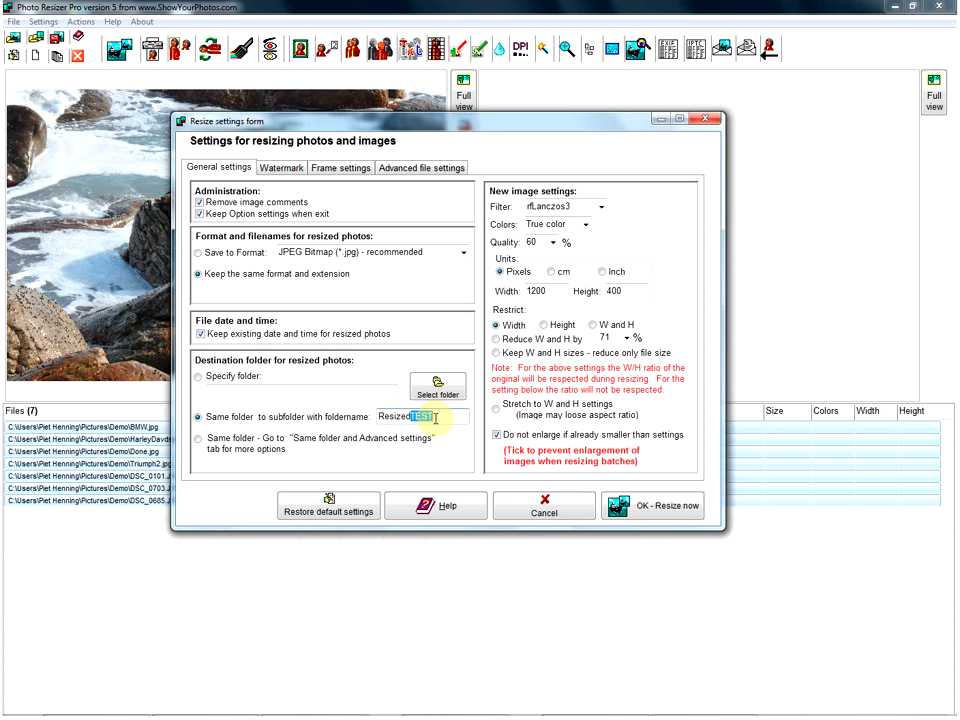
type("2013")
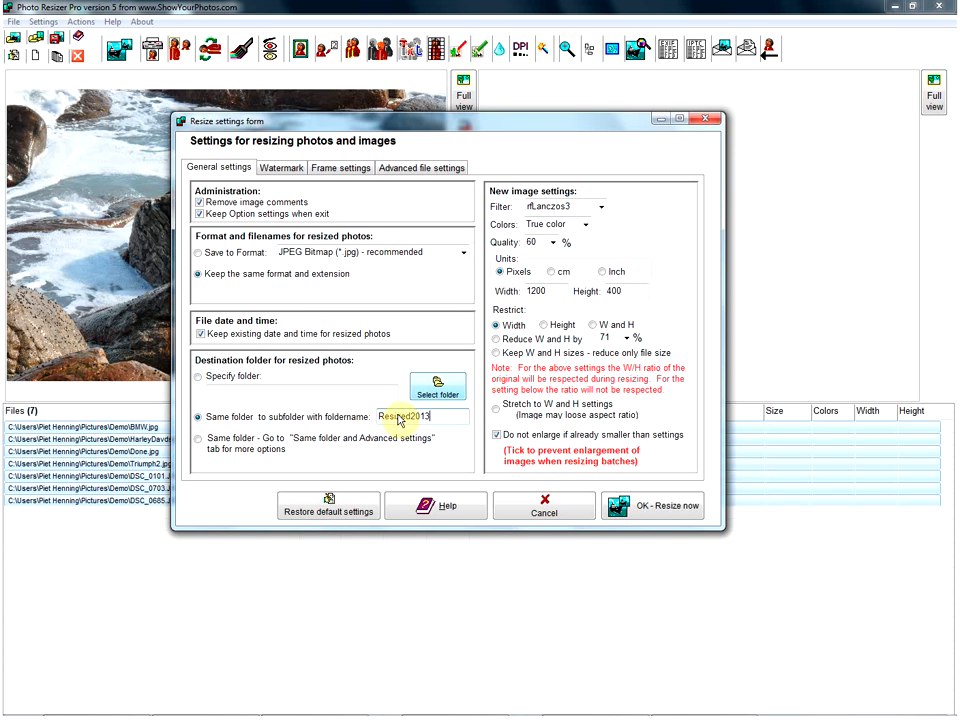
Set the quality of the resized images to 55%.
left_click(554, 244)
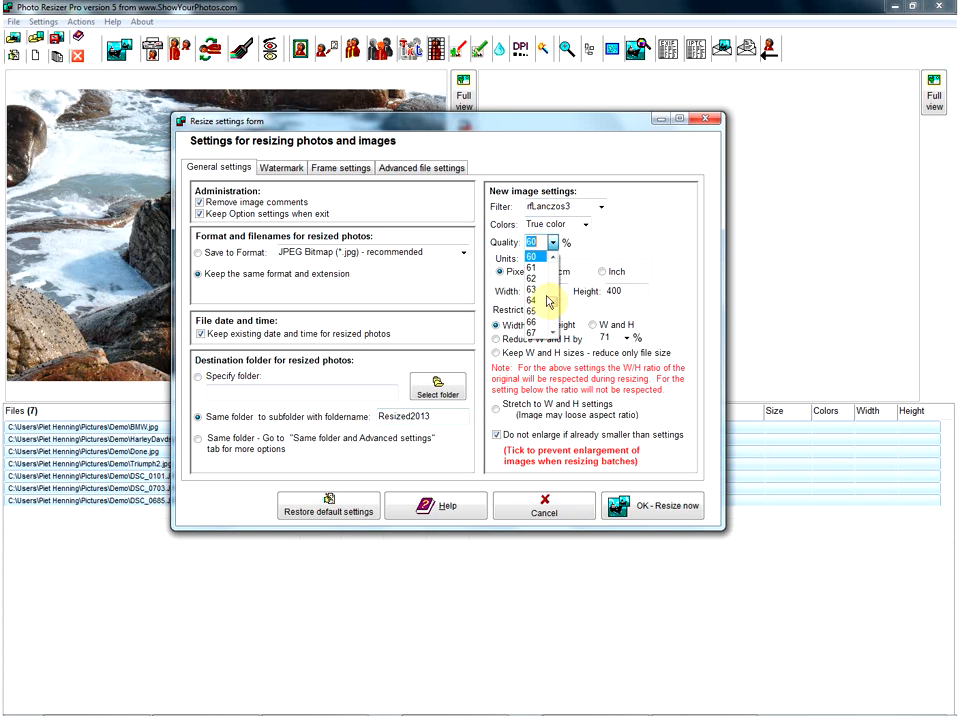
left_click(553, 257)
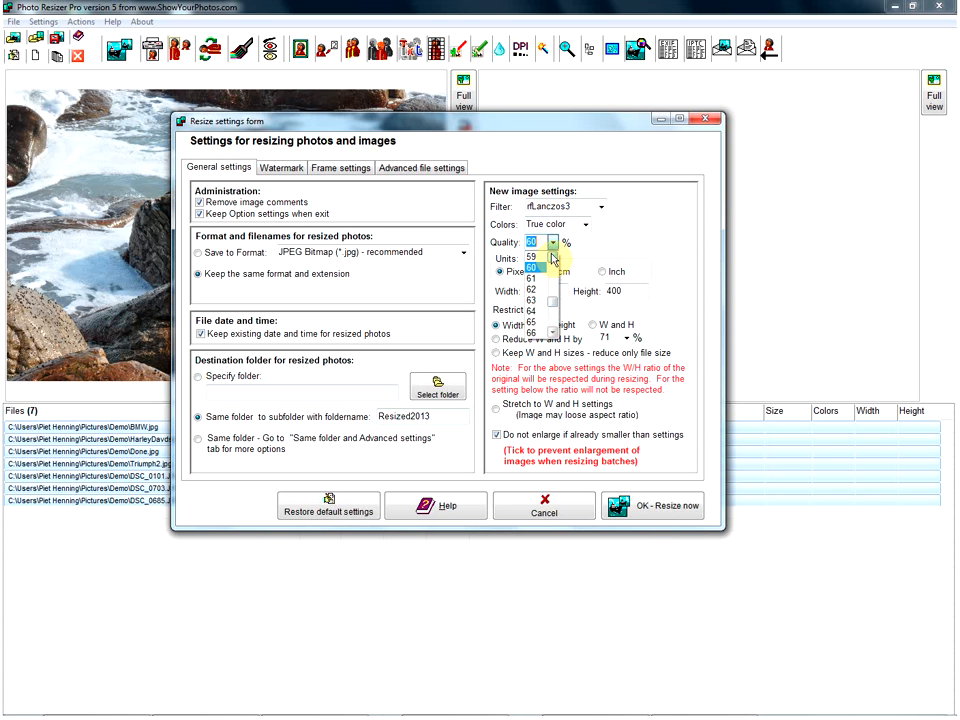
left_click(553, 257)
left_click(553, 257)
left_click(553, 257)
left_click(553, 257)
left_click(553, 257)
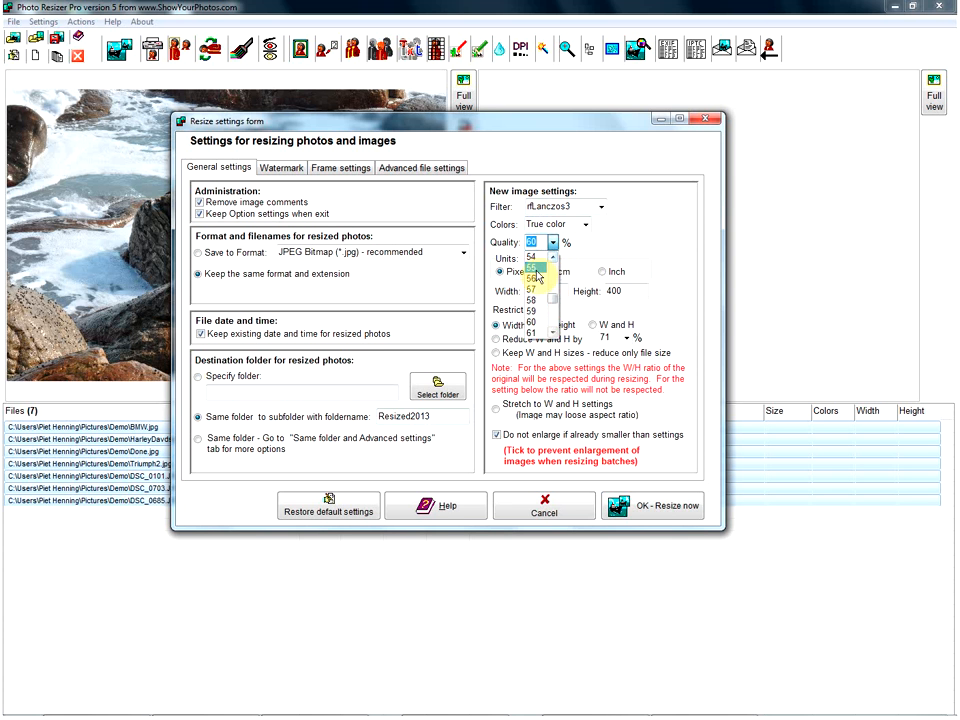
left_click(541, 268)
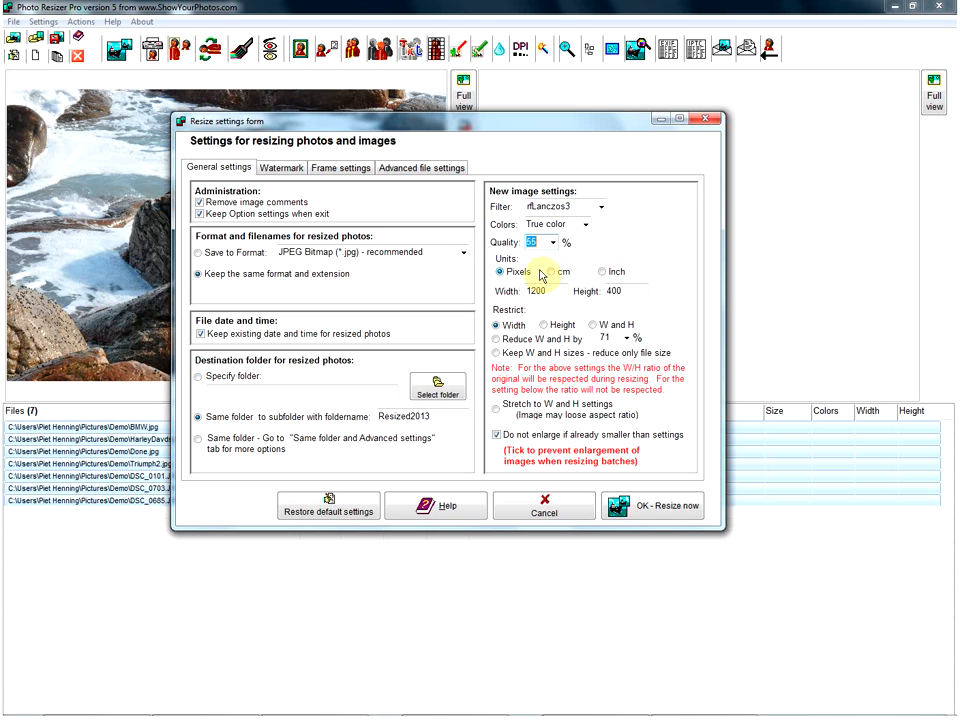
Set the new image size to a width of 1000 and a height of 600 pixels, restricted by width.
left_click(534, 291)
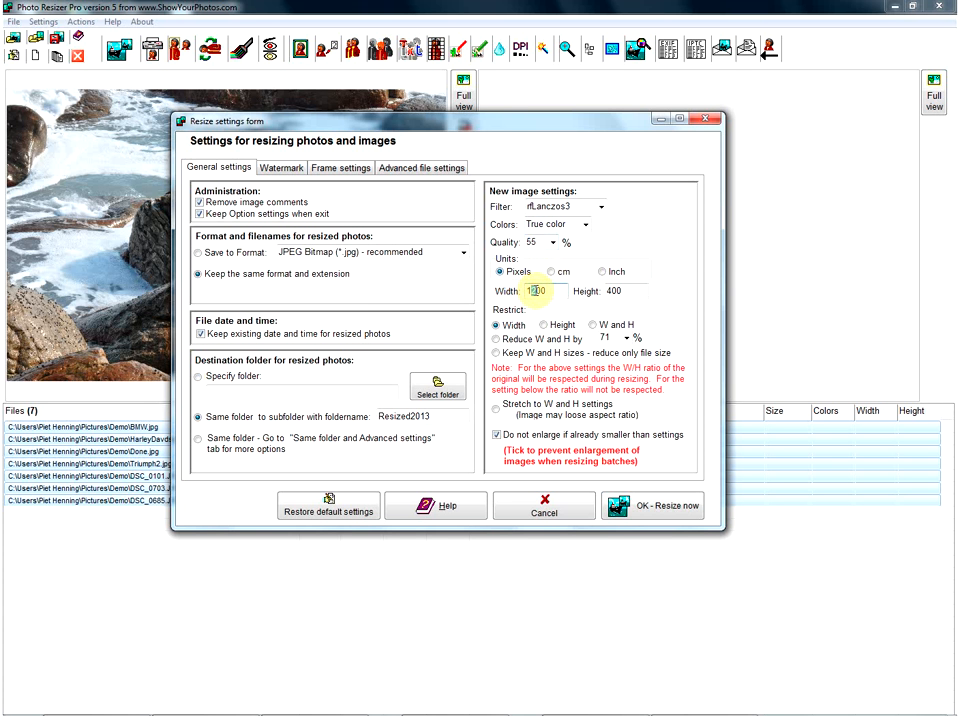
key("BackSpace")
type("0")
left_click(611, 290)
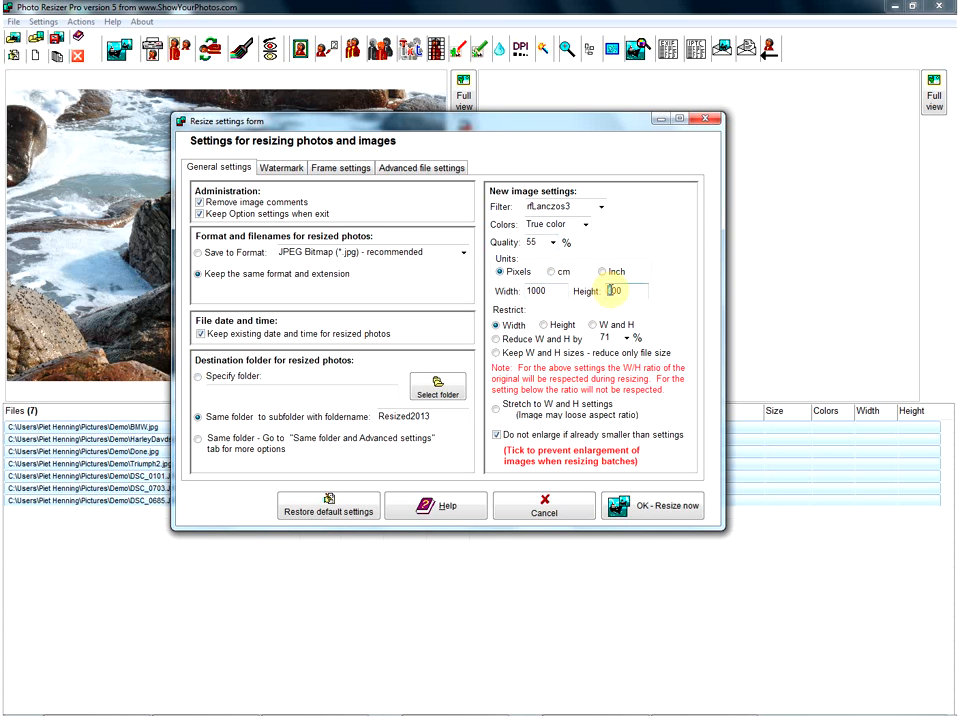
key("BackSpace")
type("6")
left_click(613, 290)
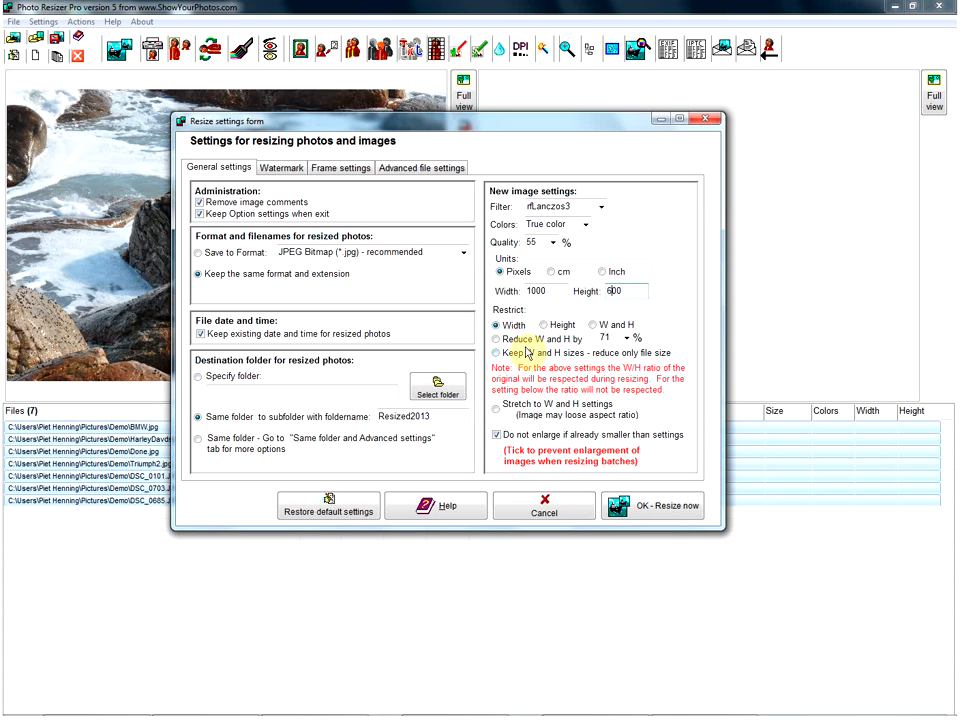
left_click(505, 322)
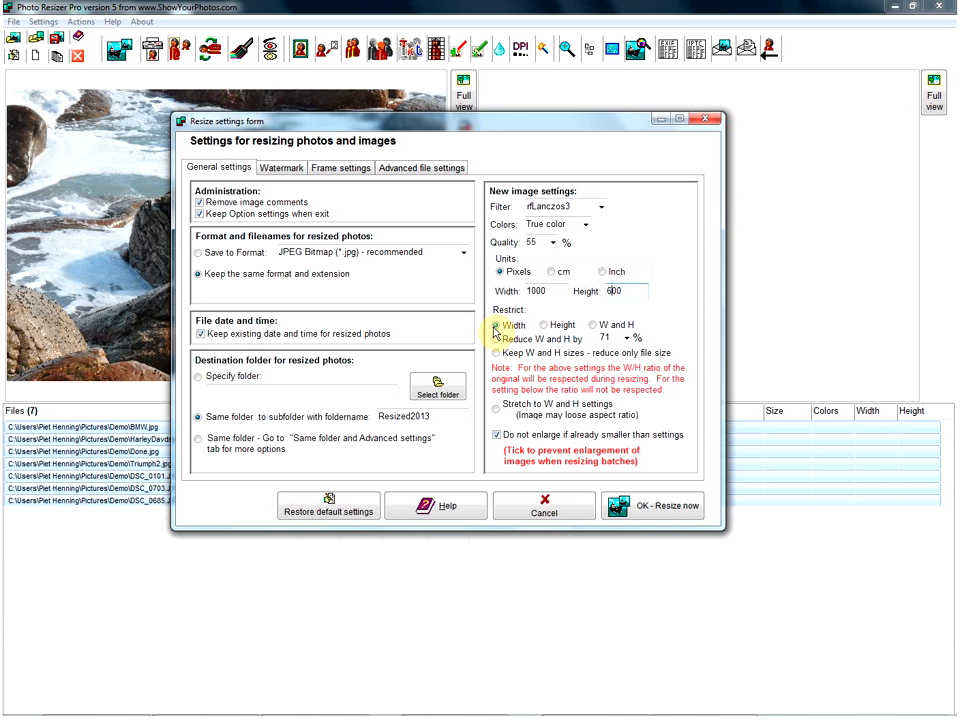
left_click(540, 290)
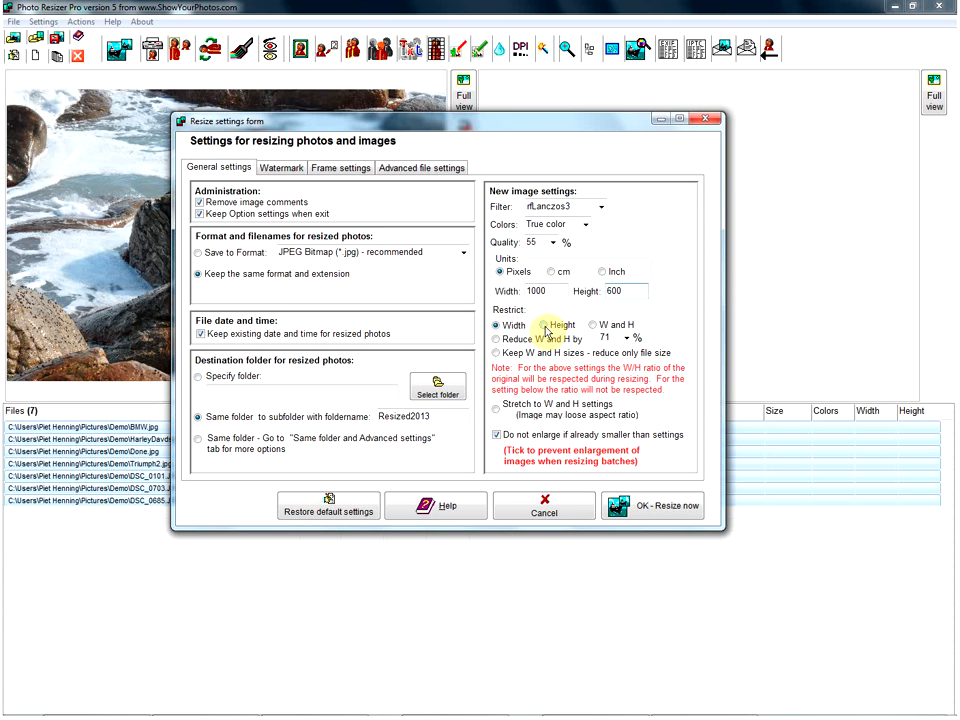
left_click(611, 291)
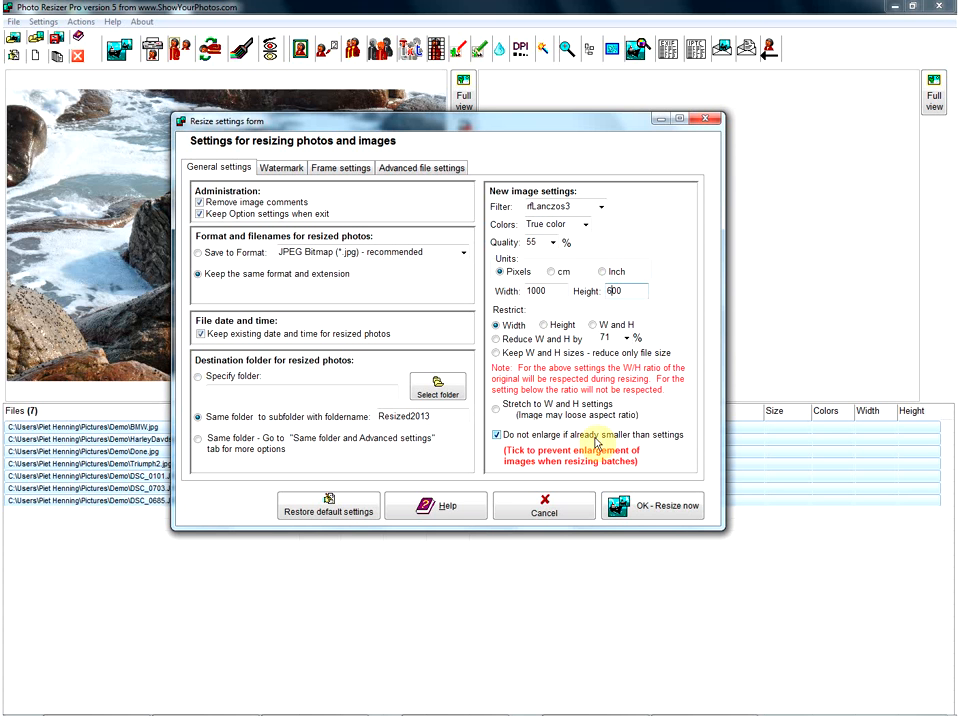
Resize the selected photos with enlargement of images already smaller than the settings prevented.
left_click(497, 436)
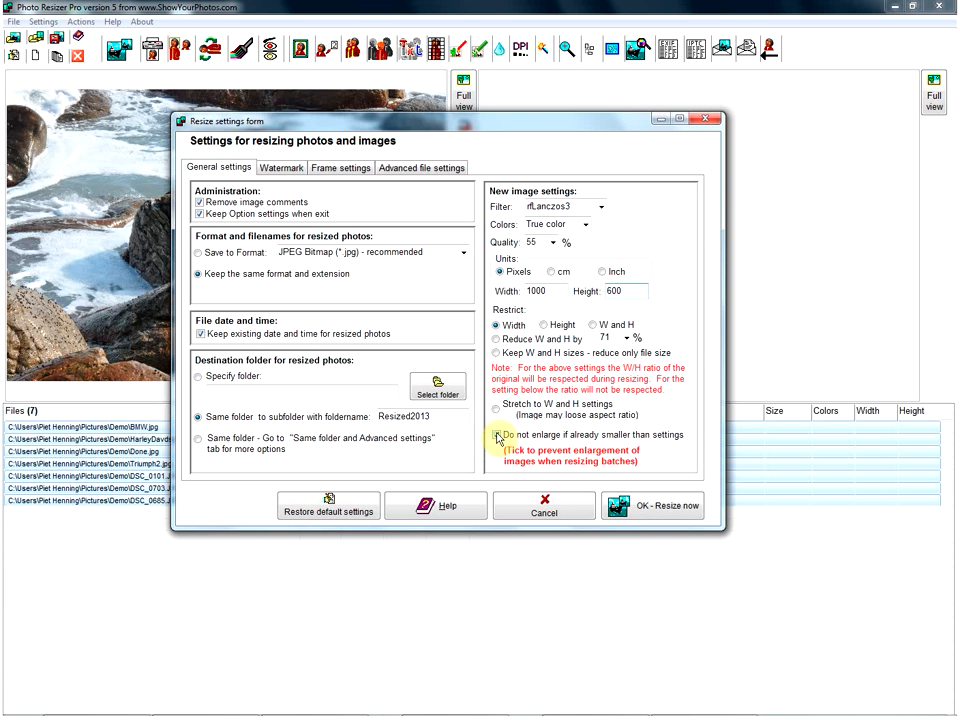
left_click(497, 436)
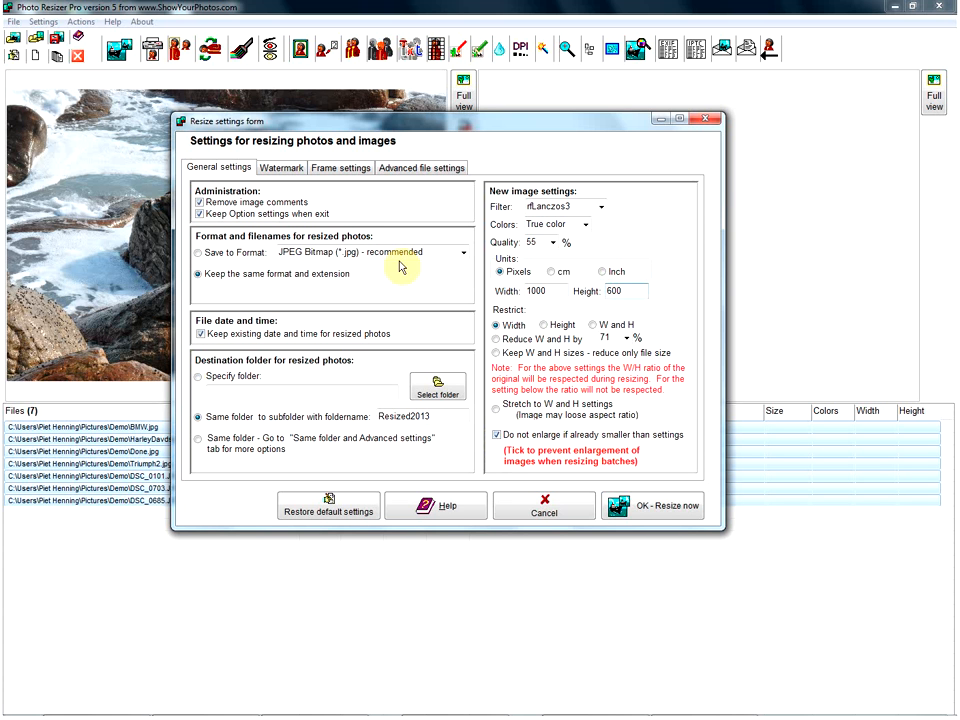
left_click(669, 507)
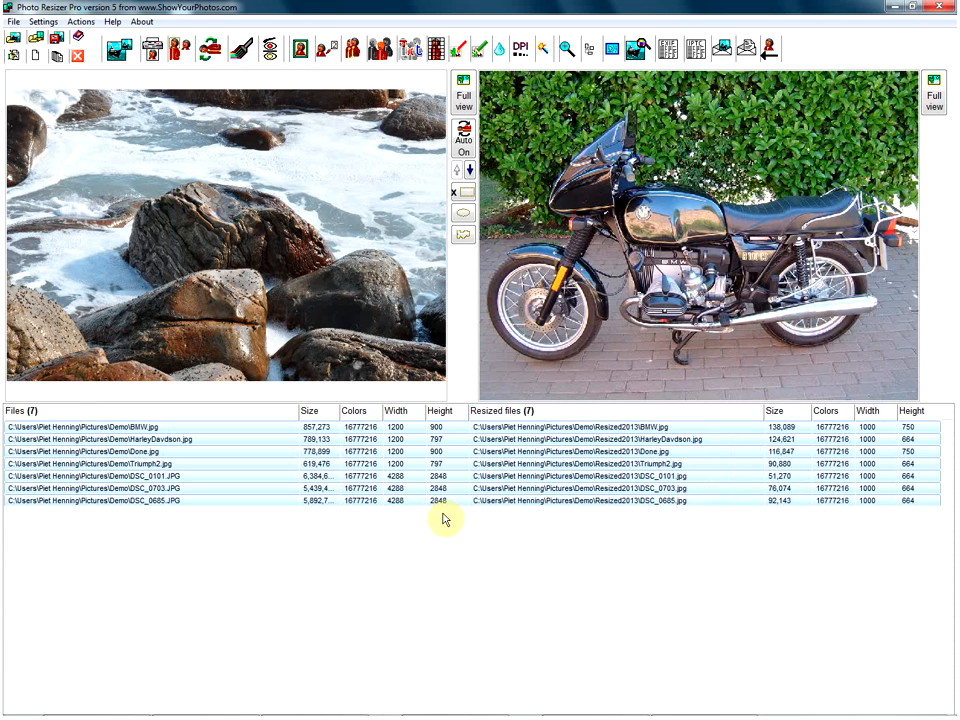
Inspect the original DSC_0685.JPG in full view at 100% zoom, and close the full view.
left_click(370, 500)
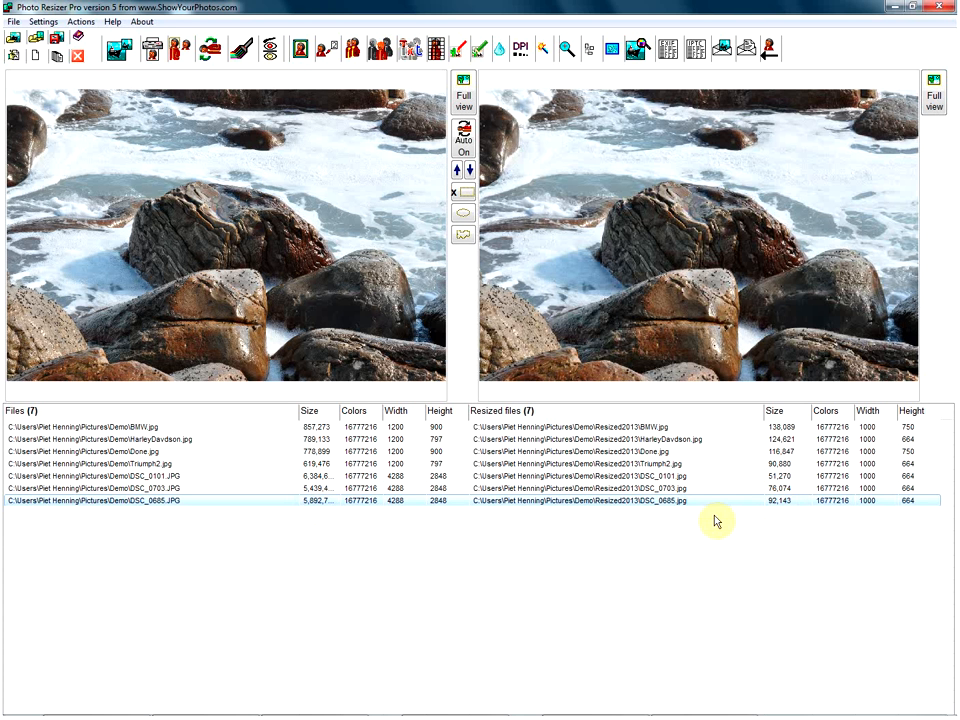
left_click(465, 103)
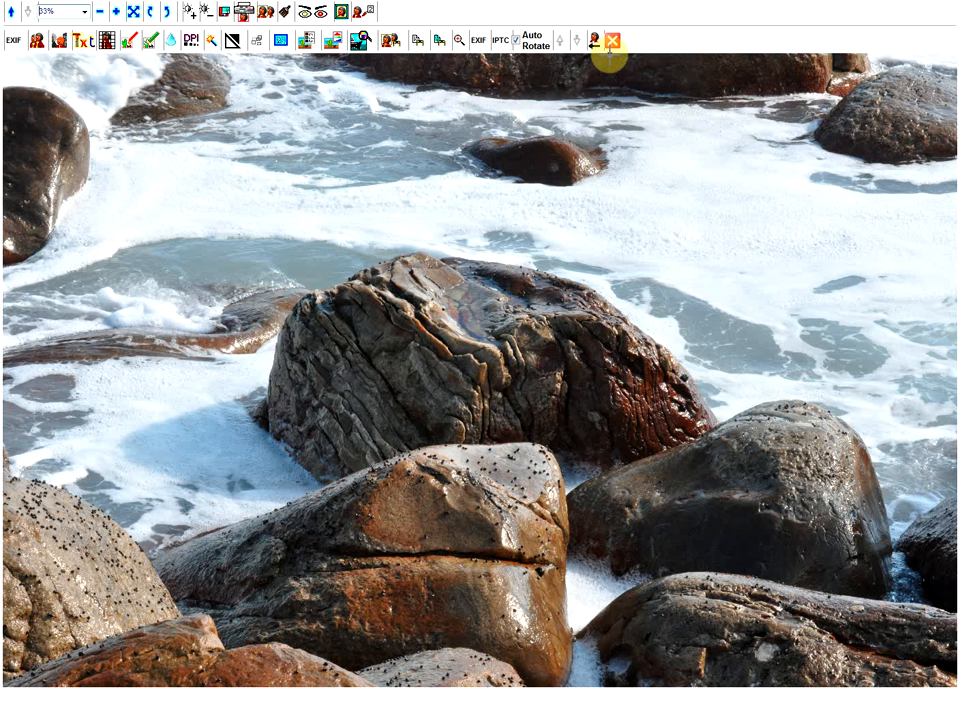
left_click(86, 13)
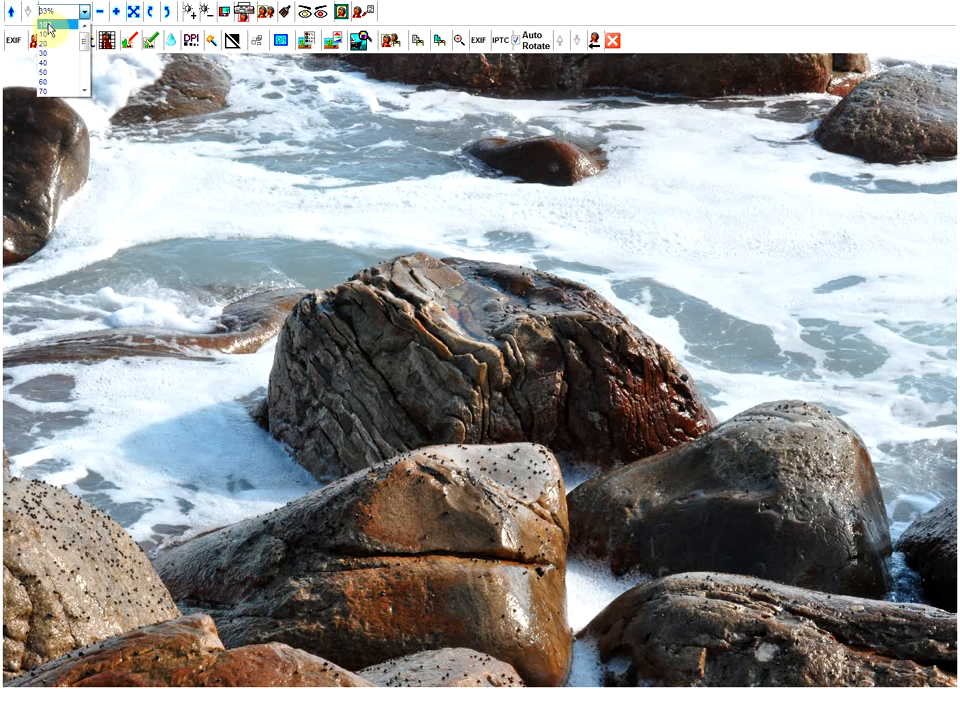
left_click(47, 23)
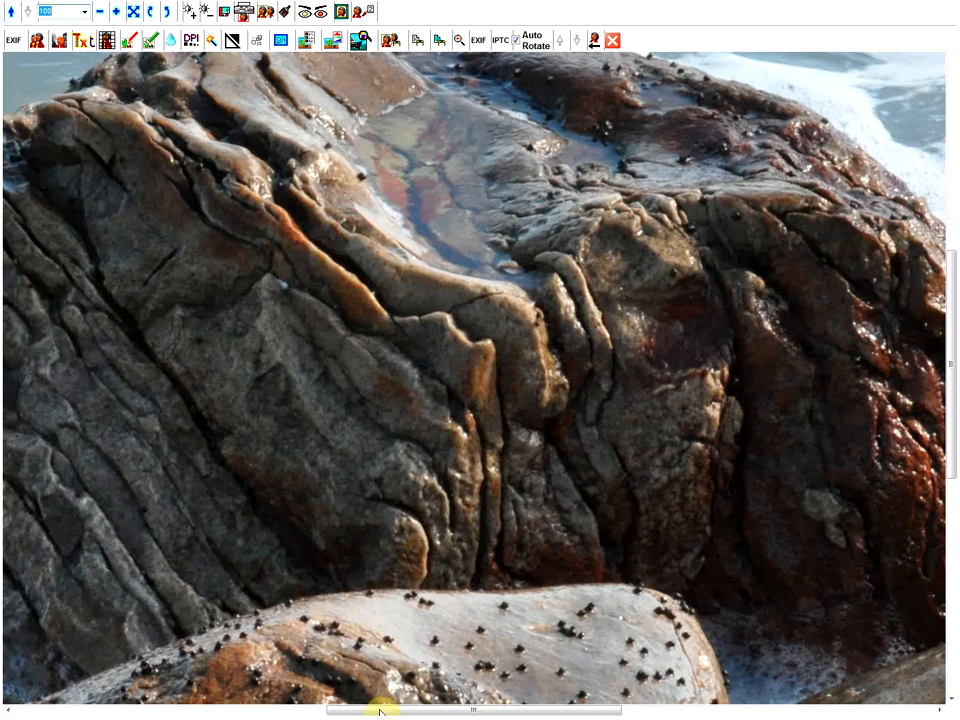
left_click_drag(378, 709, 424, 677)
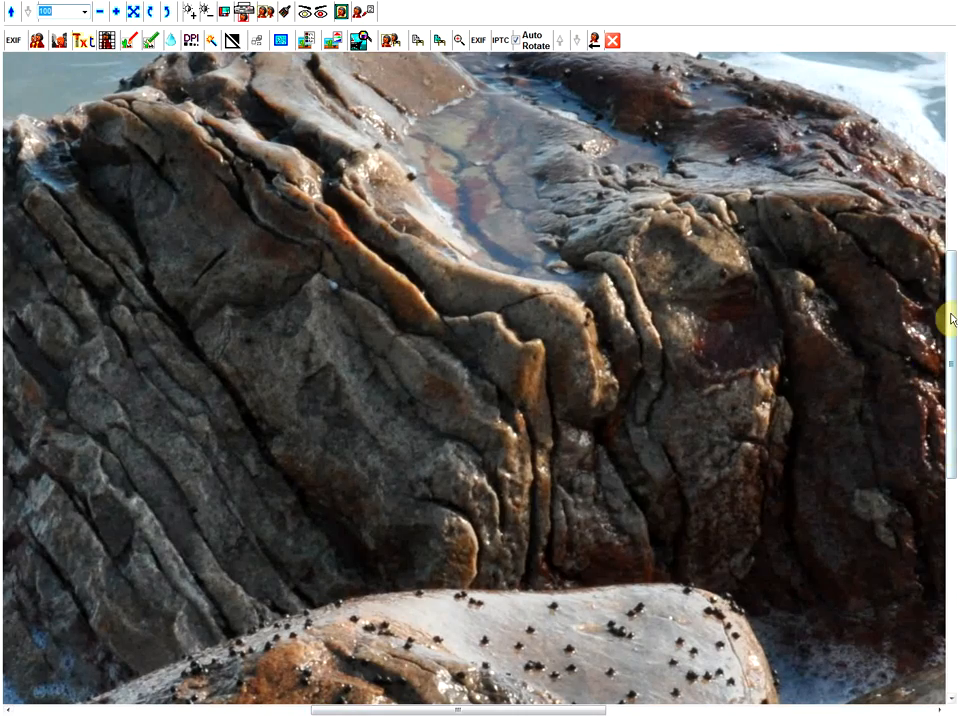
mouse_move(950, 315)
left_mouse_down()
mouse_move(945, 489)
mouse_move(950, 312)
left_mouse_up()
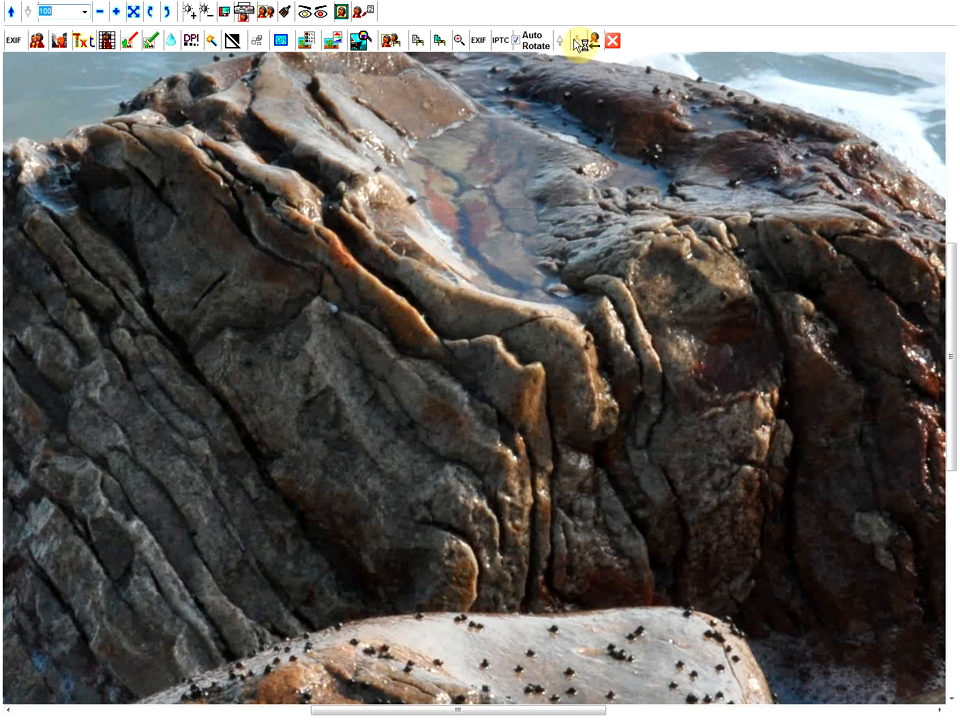
left_click(612, 40)
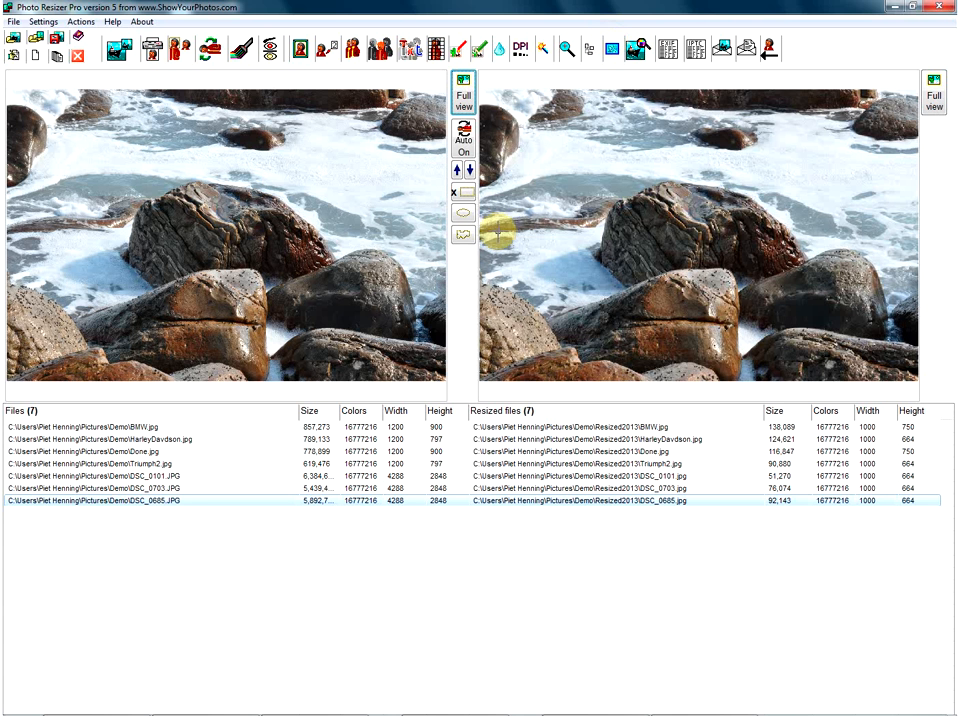
Step back through the file list to Triumph2.jpg, comparing each original photo with its resized copy.
left_click(459, 174)
left_click(471, 173)
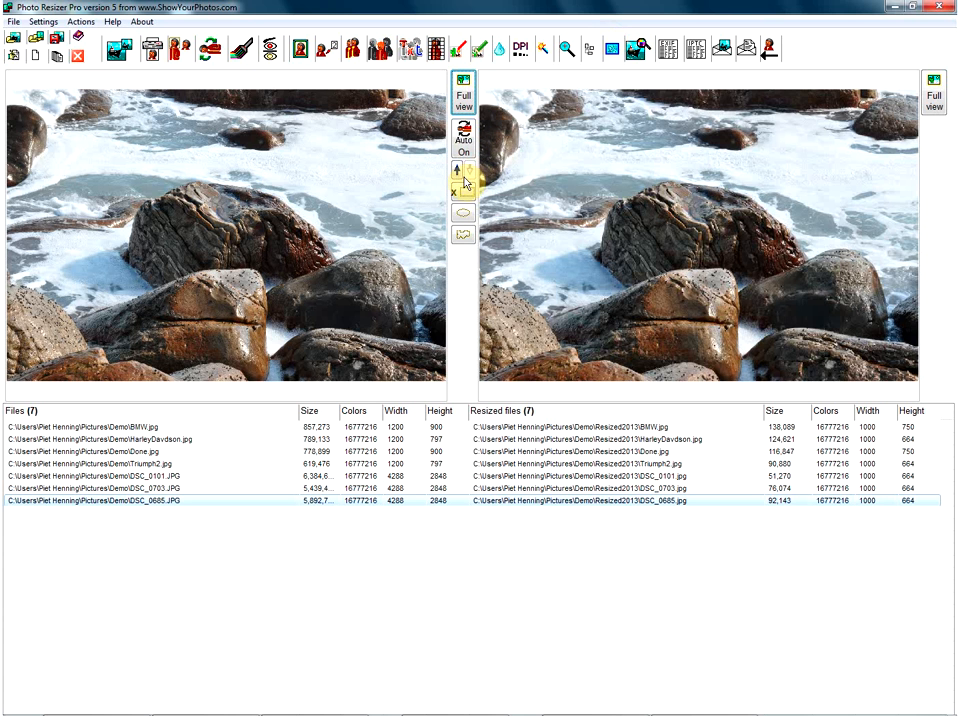
left_click(458, 174)
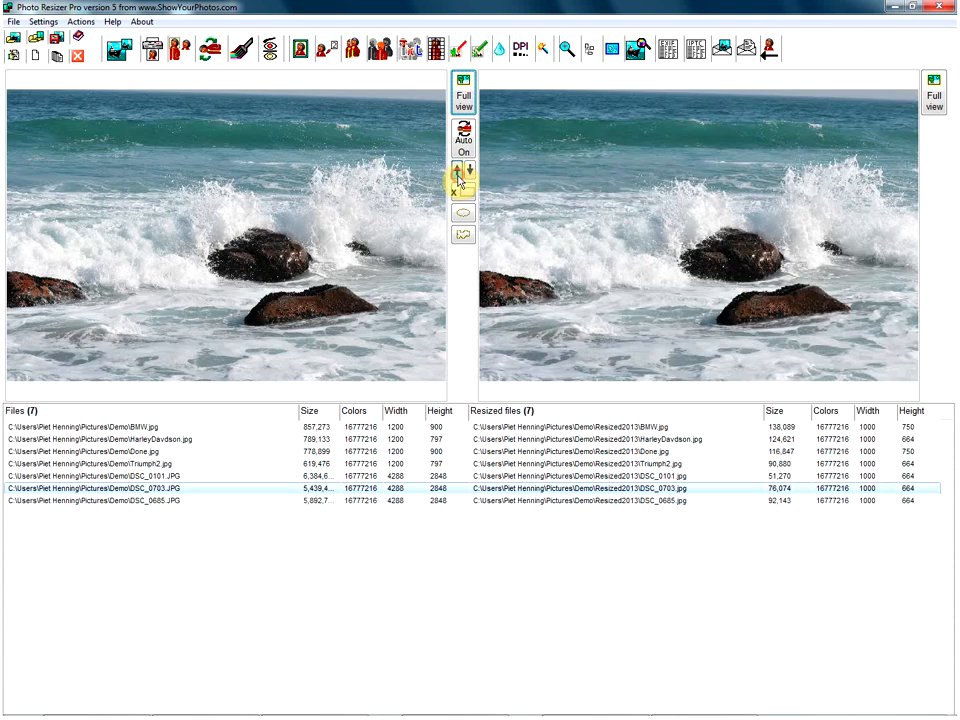
left_click(459, 174)
left_click(459, 174)
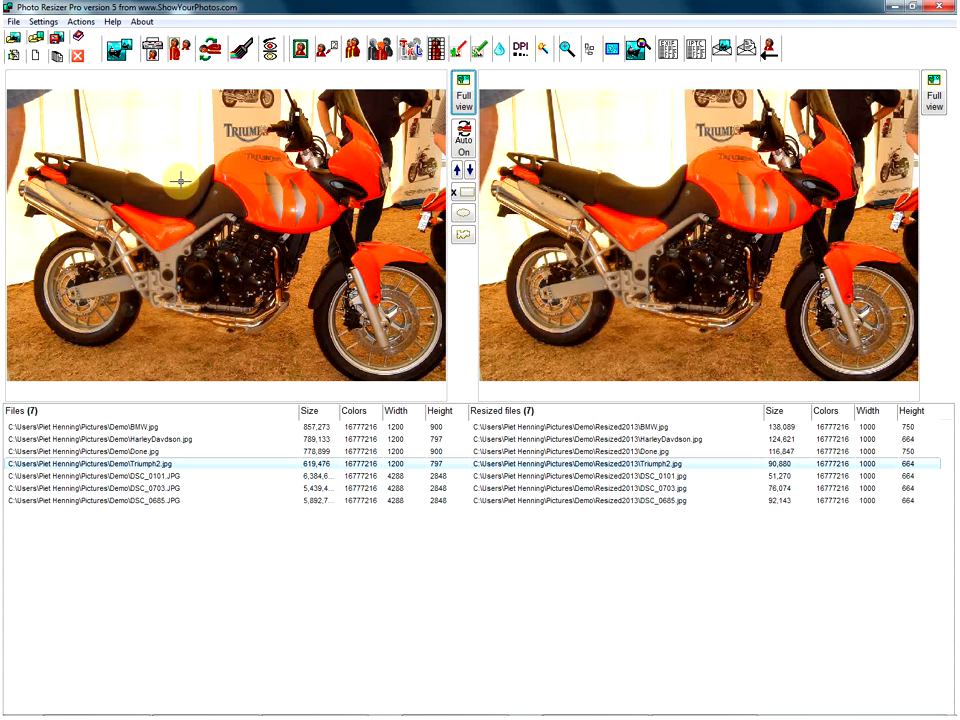
Crop an elliptical area around the Triumph2.jpg motorcycle's seat, tank and engine to a new photo.
left_click(464, 216)
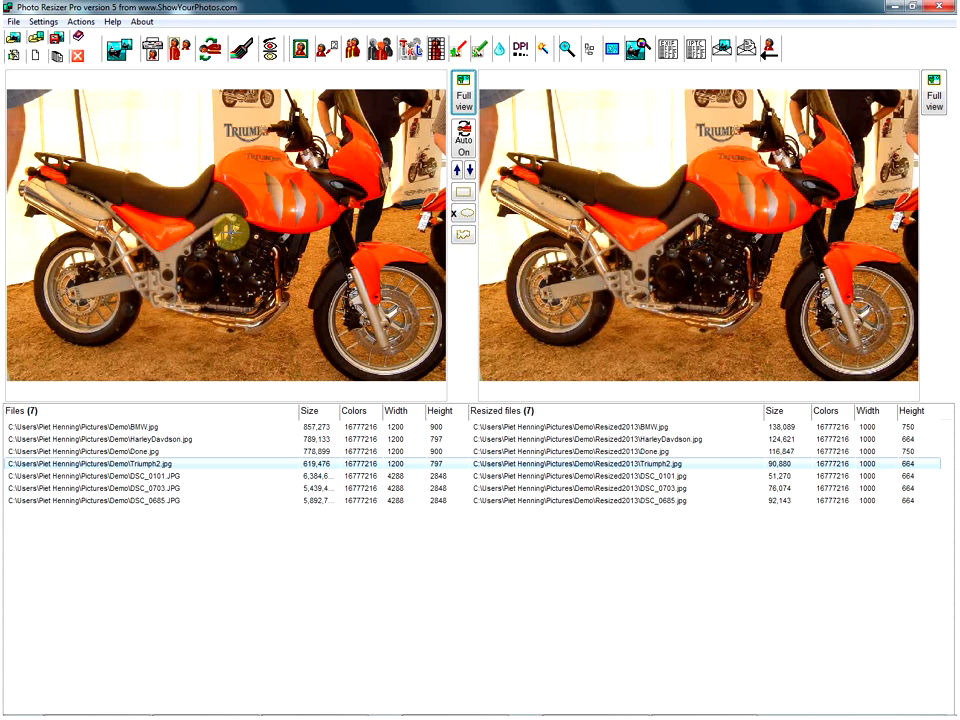
left_click_drag(227, 222, 369, 307)
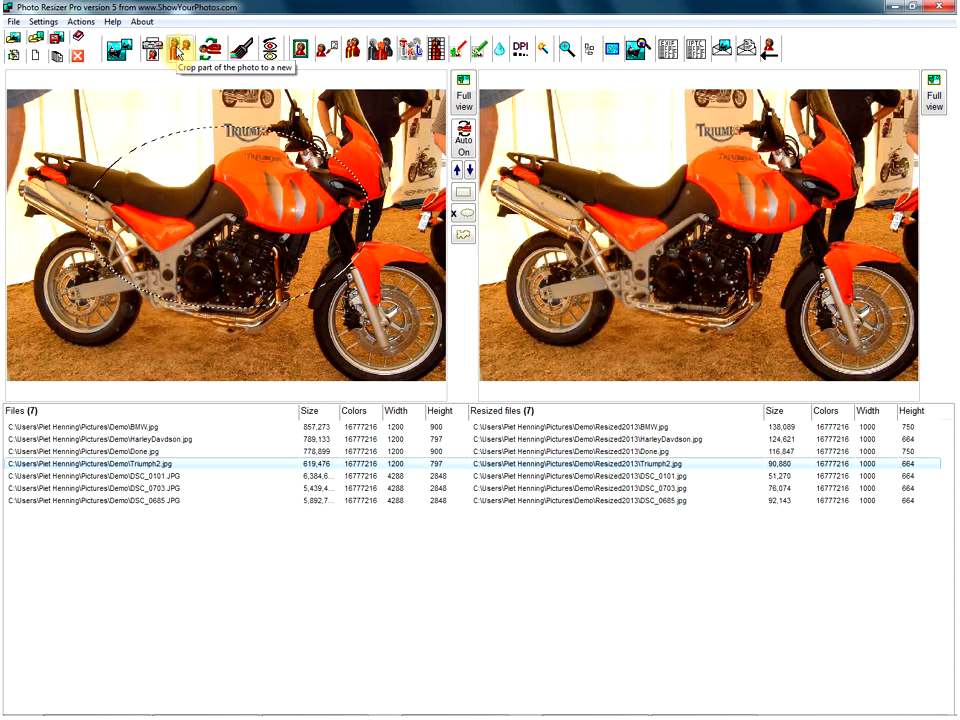
left_click(179, 50)
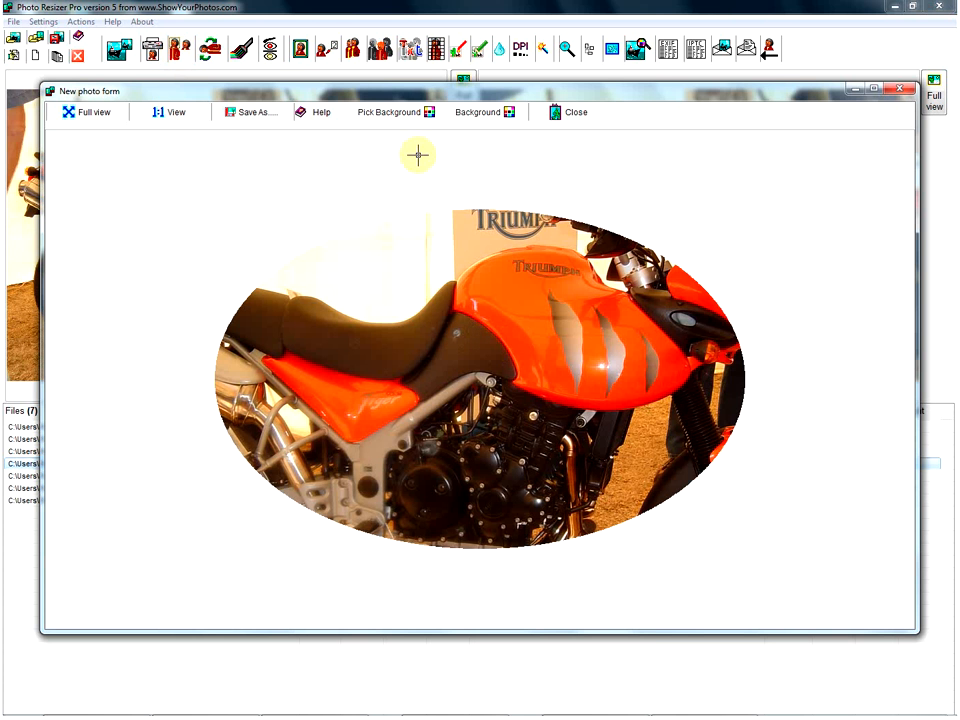
Fill the cropped photo's background with an orange picked from the motorcycle's tank, and close the new photo without saving.
left_click(396, 114)
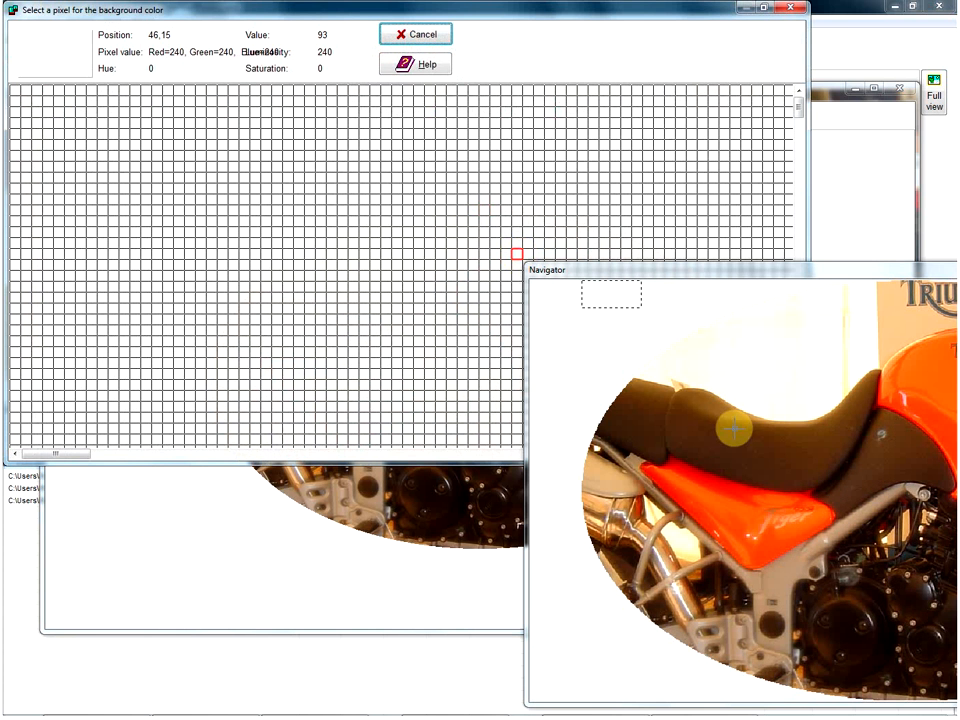
left_click_drag(783, 277, 718, 267)
left_click(889, 394)
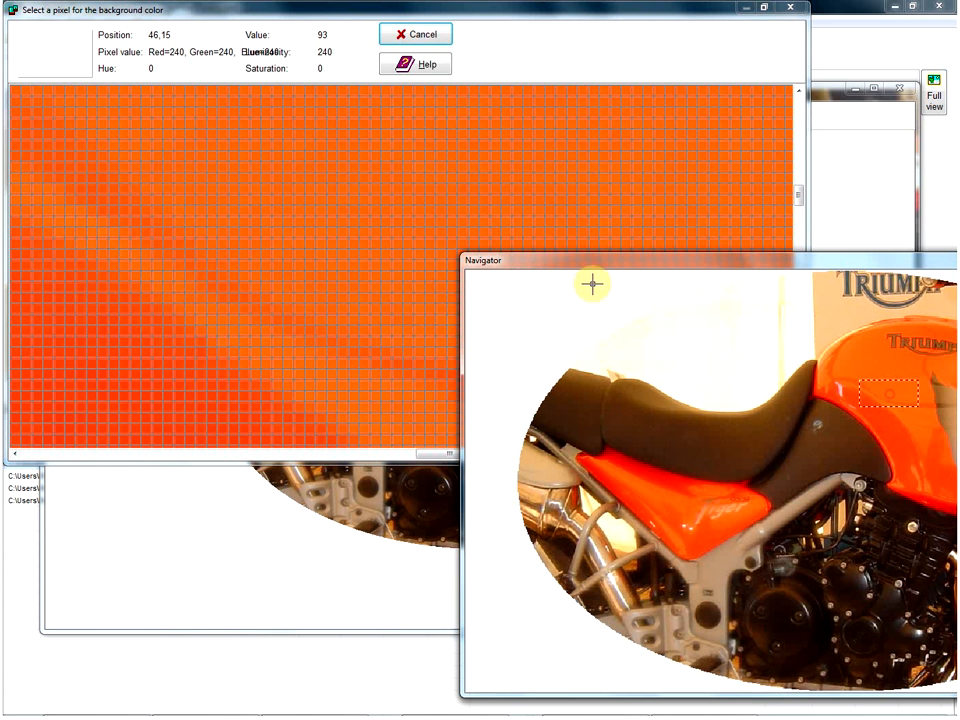
left_click(365, 230)
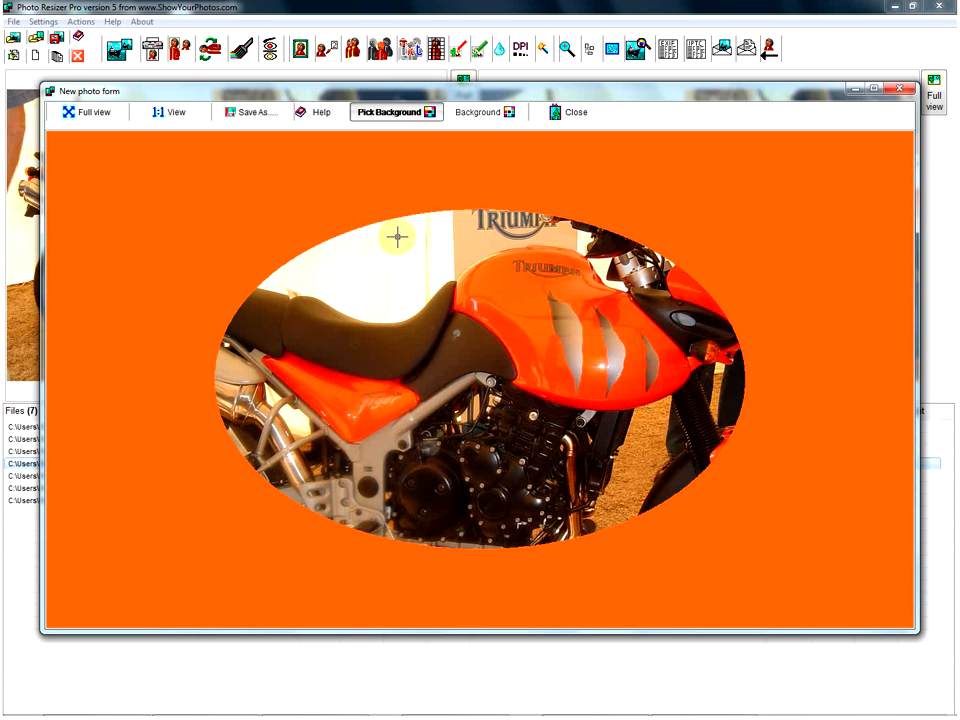
left_click(573, 112)
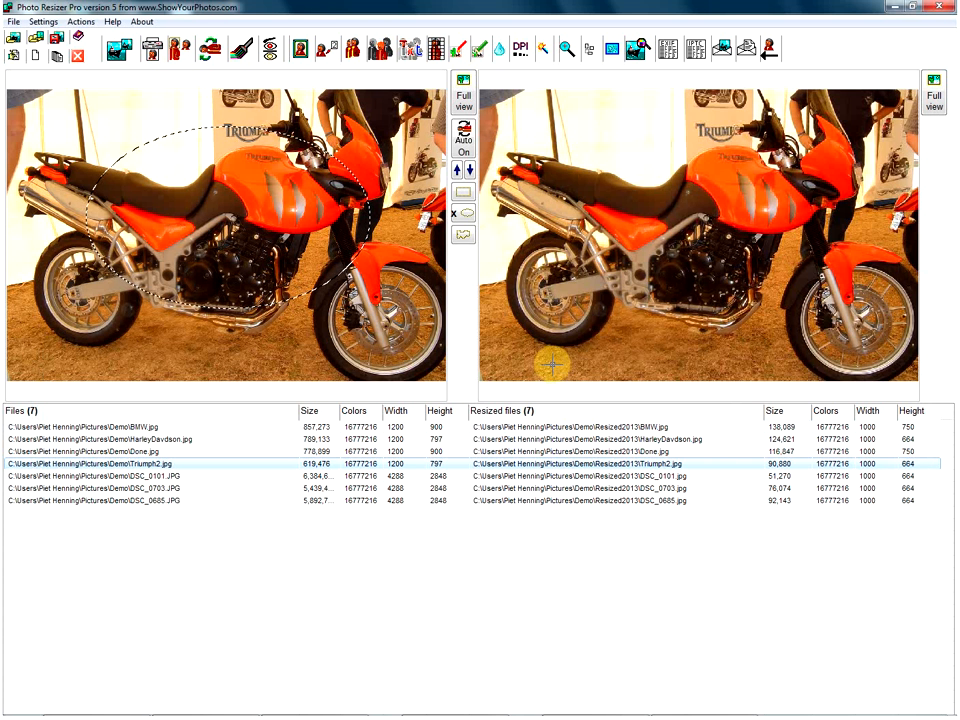
Open the resized Triumph2.jpg in full view and step forward to DSC_0703.jpg.
left_click(936, 100)
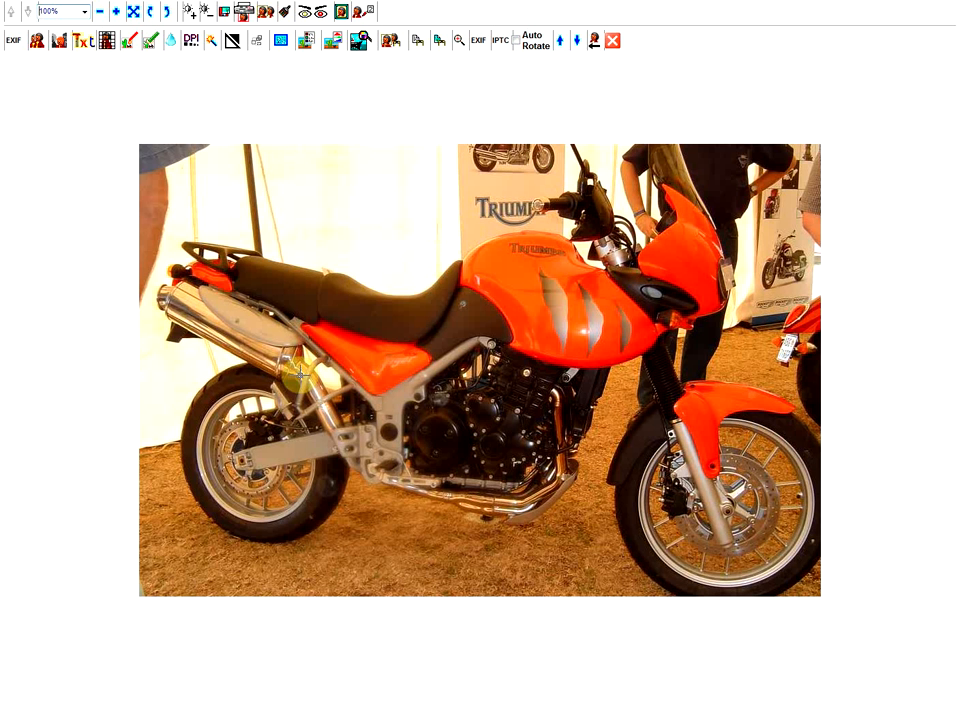
left_click(576, 41)
left_click(577, 44)
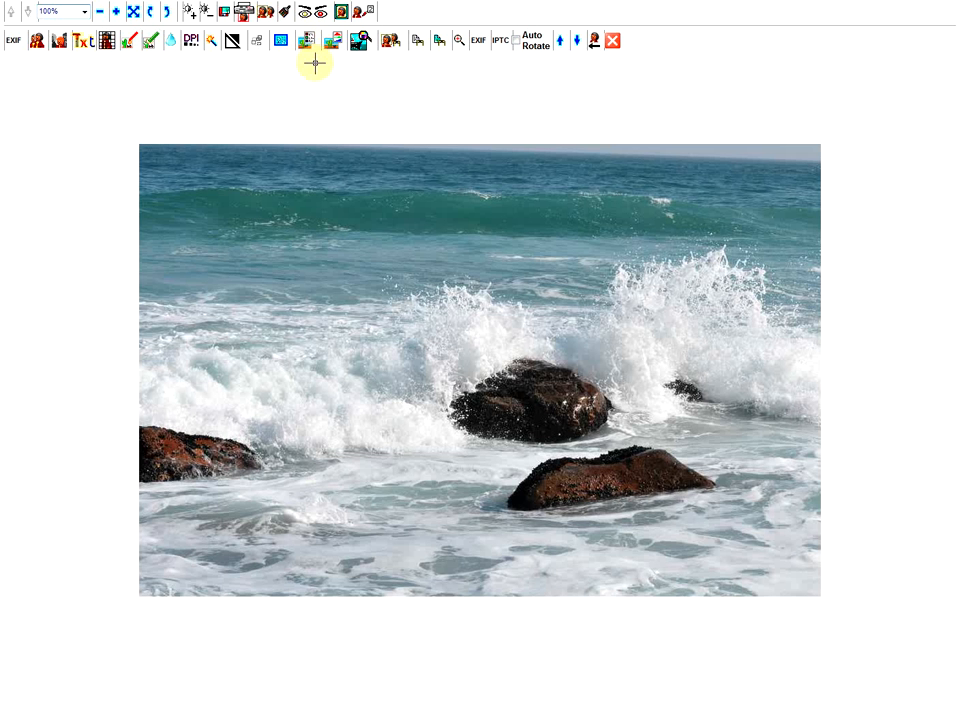
Try the 7Fade.JPG frame on the wave photo, and apply the Circles4.JPG frame instead.
left_click(341, 11)
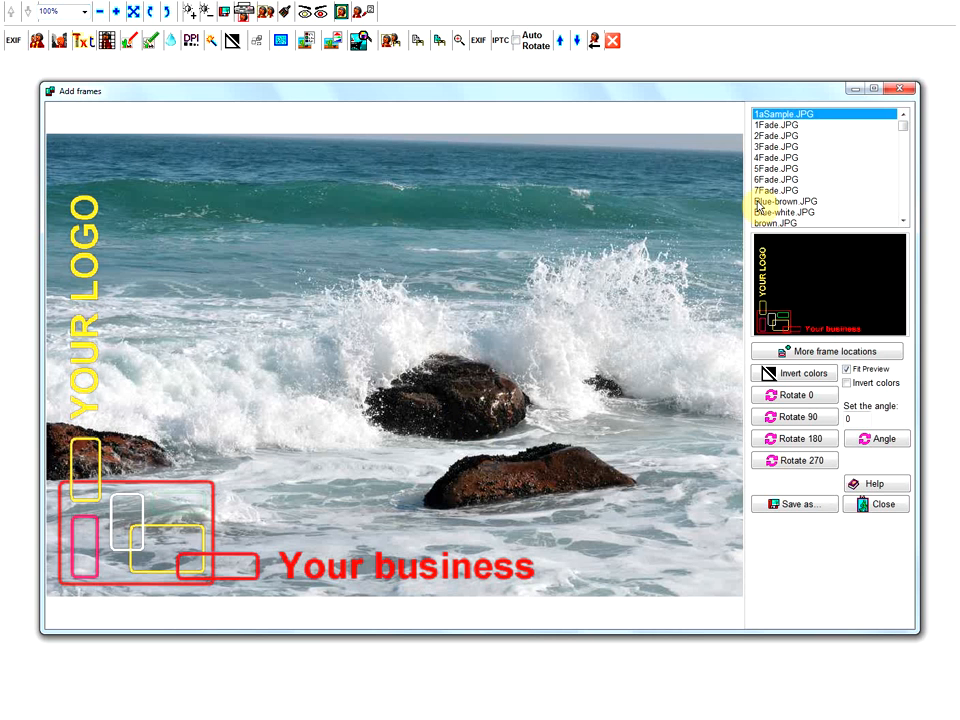
left_click(772, 190)
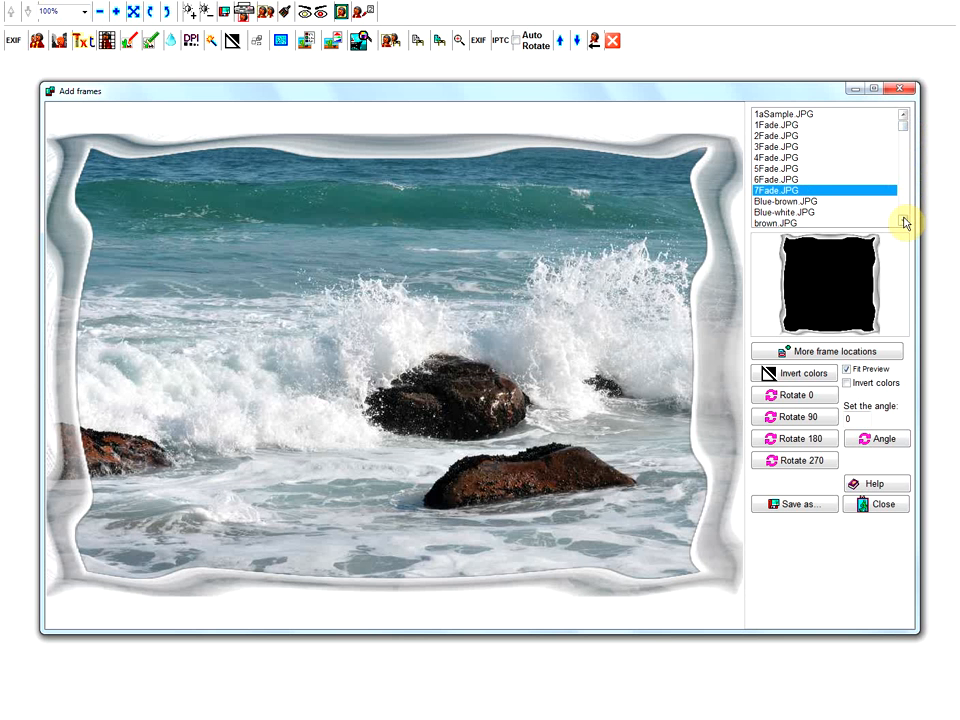
left_click_drag(903, 220, 903, 220)
left_click(784, 201)
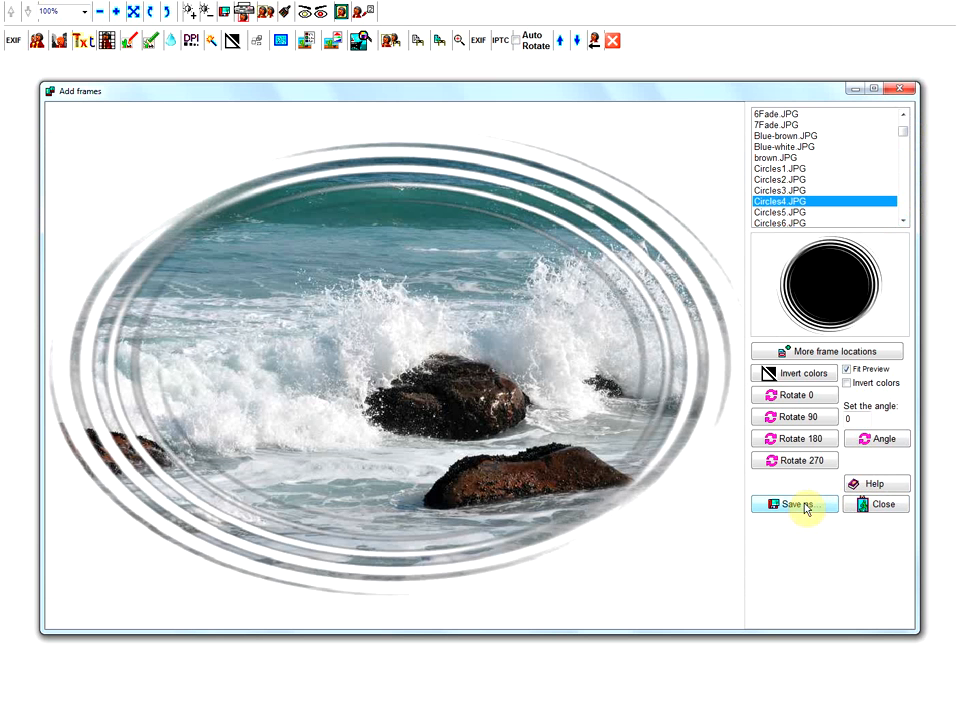
Save the framed photo as Frame-DSC_0703.jpg in the Begin folder inside Demo's other folder, and close the frame editor.
left_click(804, 503)
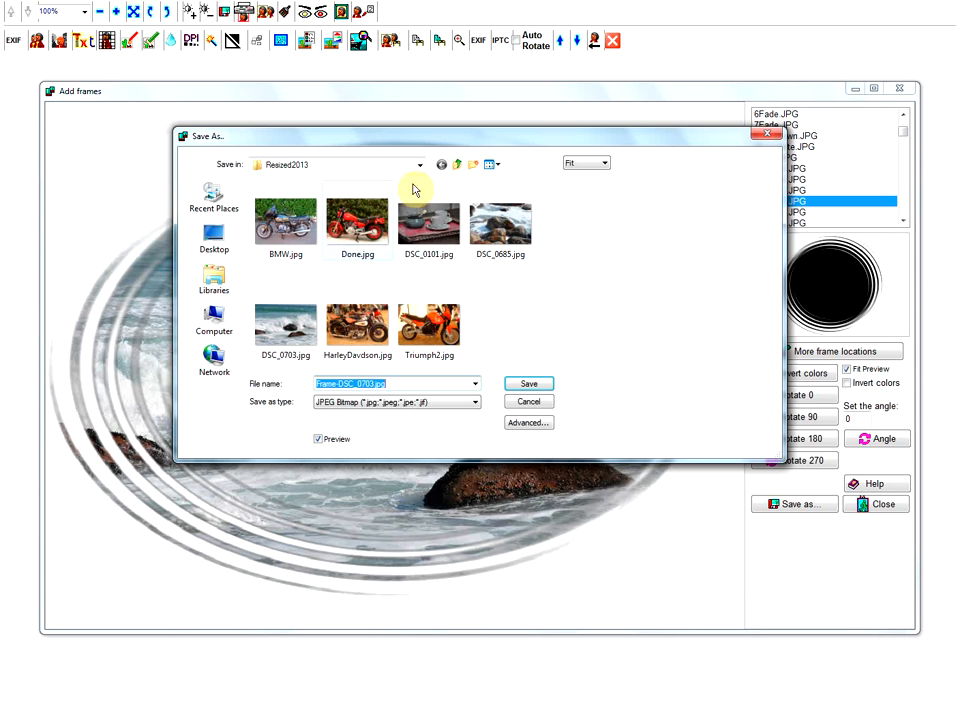
left_click(456, 164)
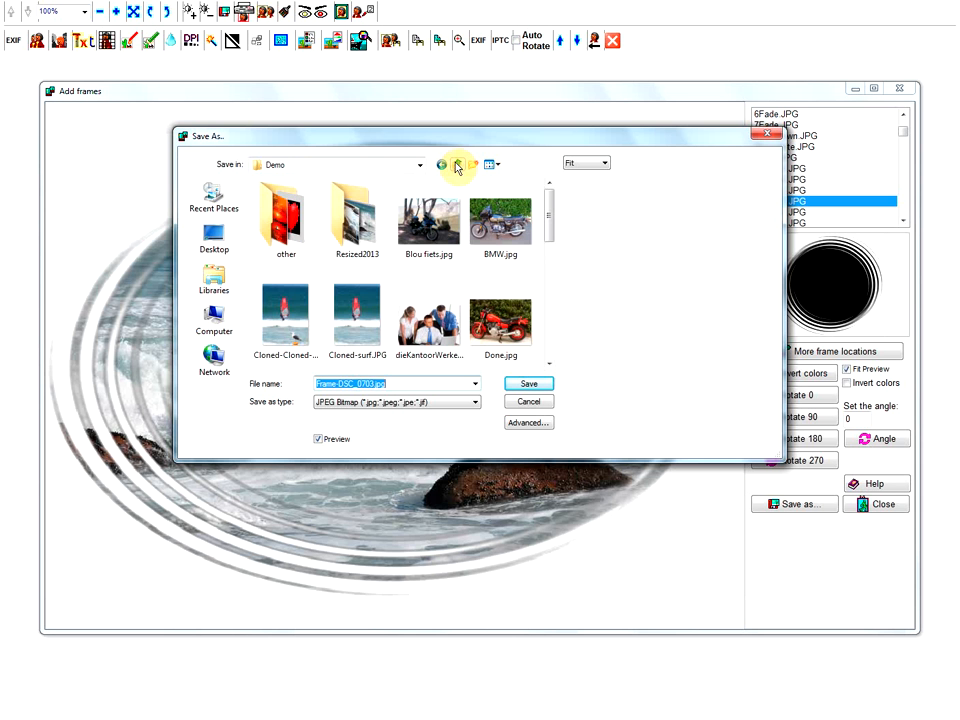
double_click(298, 225)
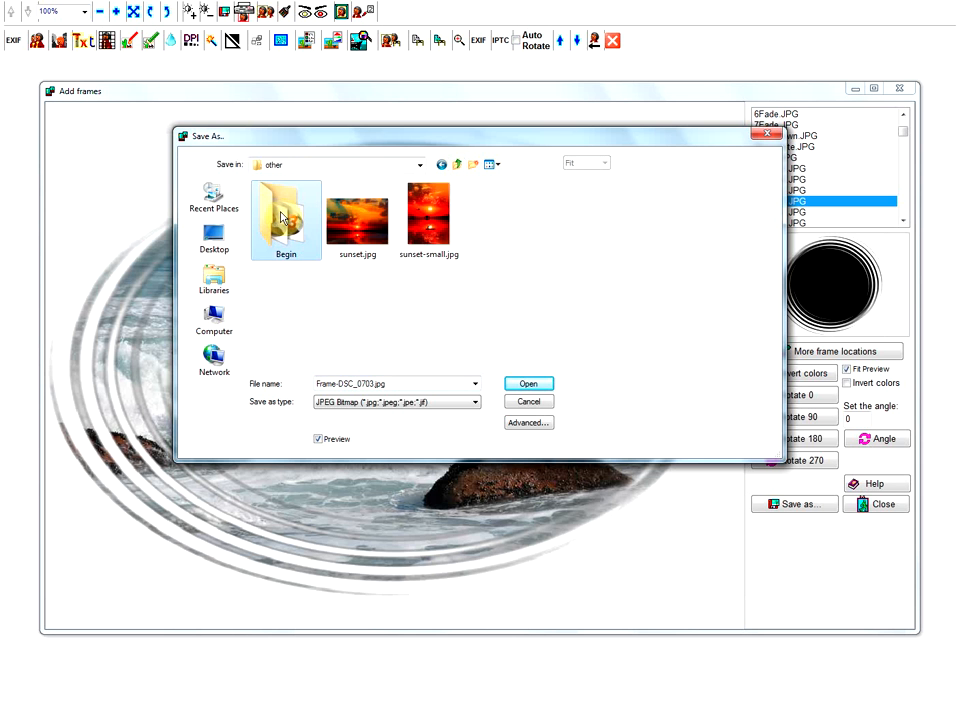
double_click(283, 218)
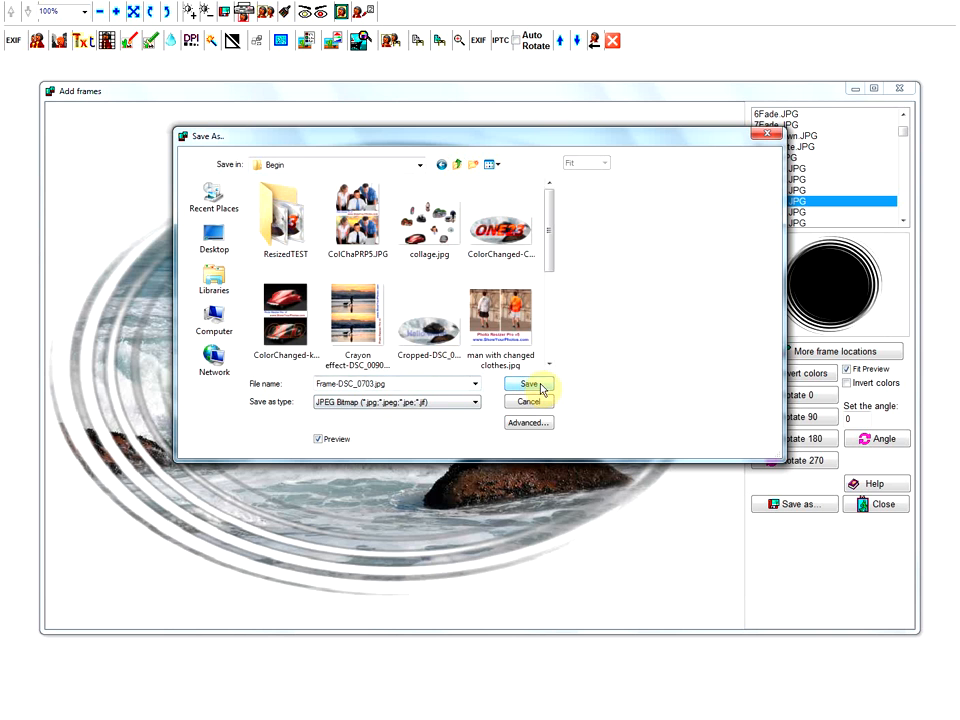
left_click(540, 386)
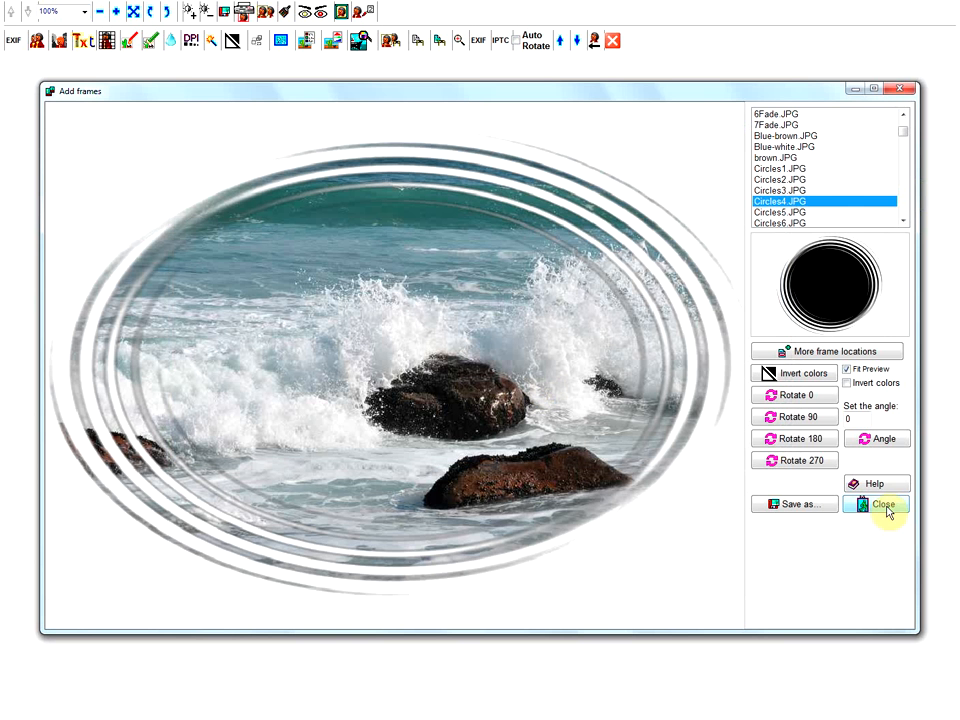
left_click(880, 505)
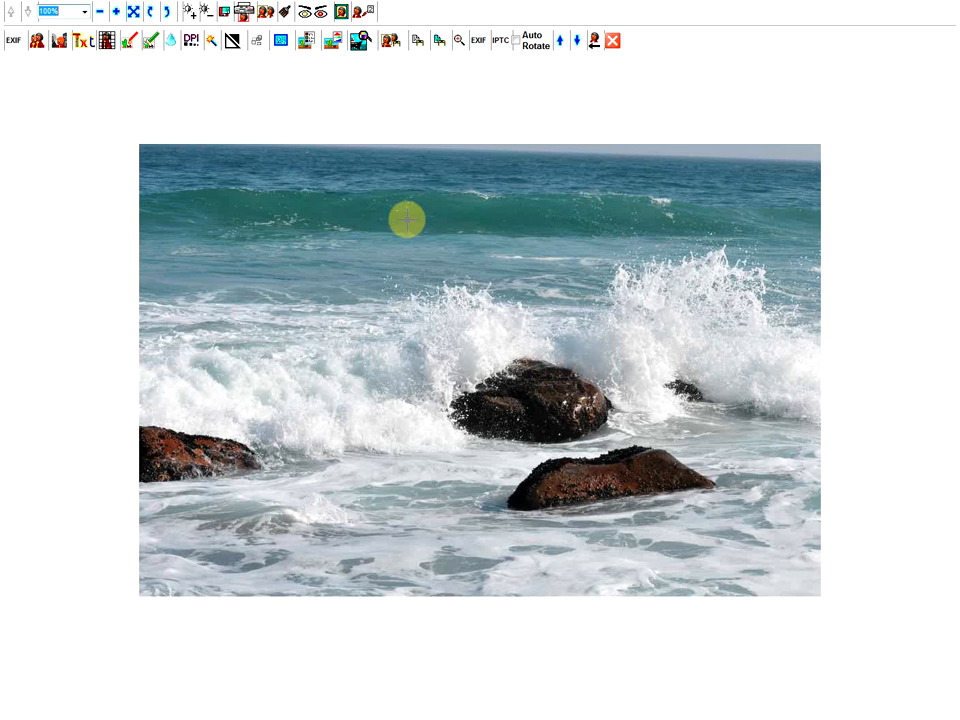
Open the framed wave photo for text effects and set the line around the text to a width of 3.00.
left_click(594, 40)
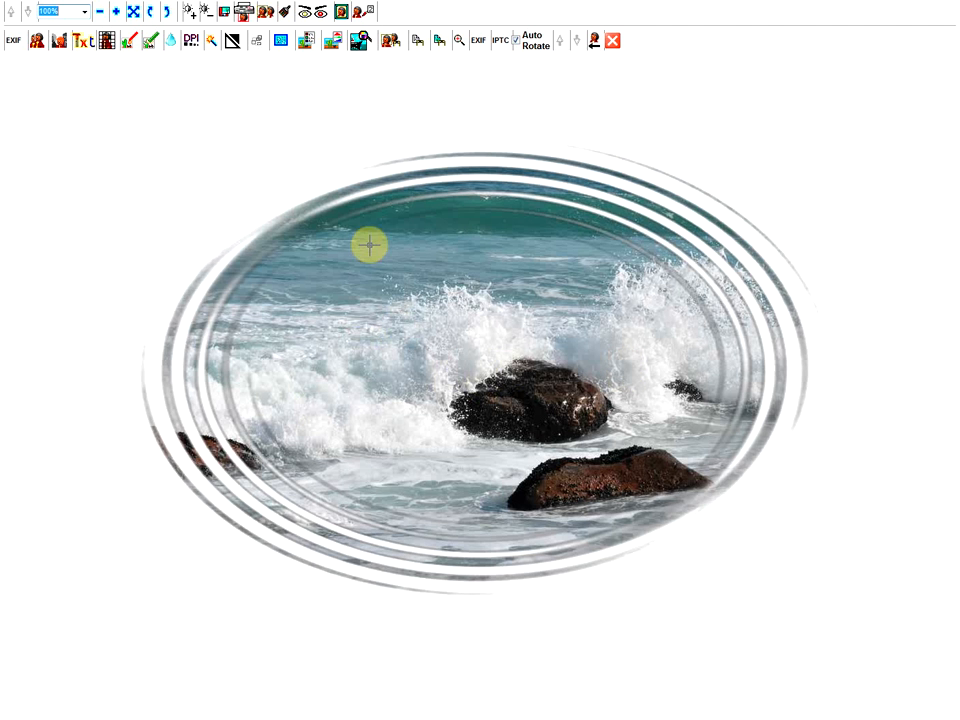
left_click(78, 40)
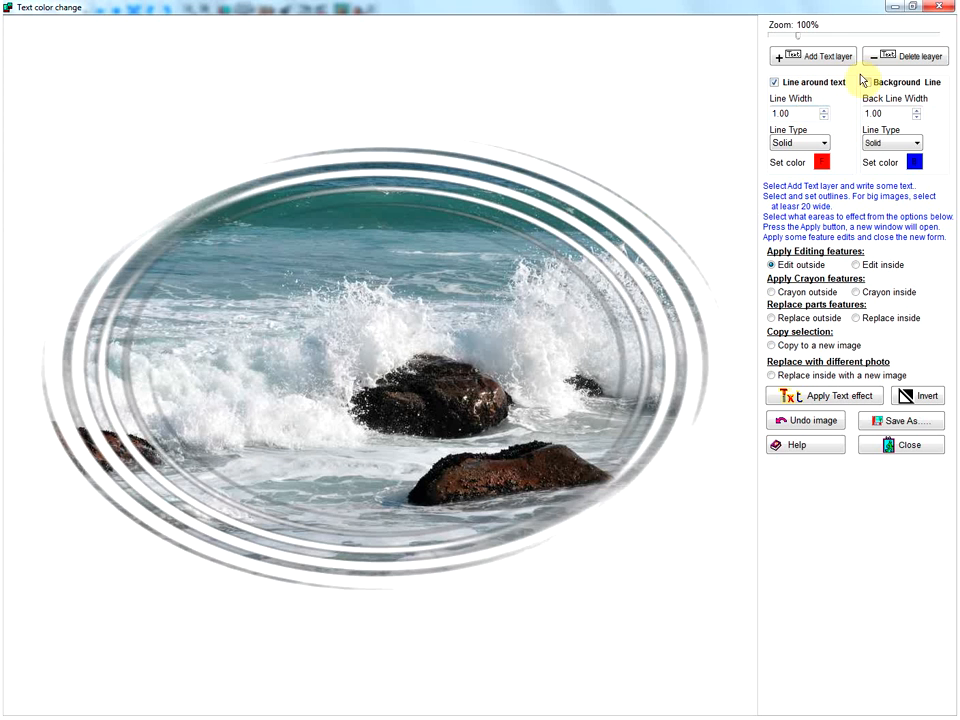
left_click(823, 165)
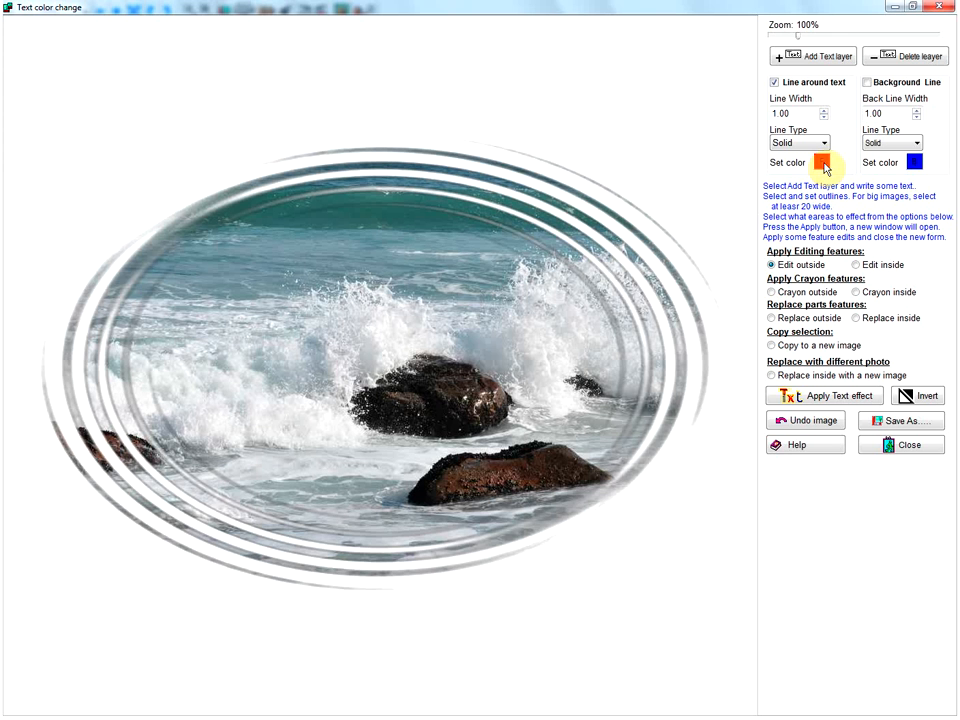
left_click(823, 111)
left_click(823, 111)
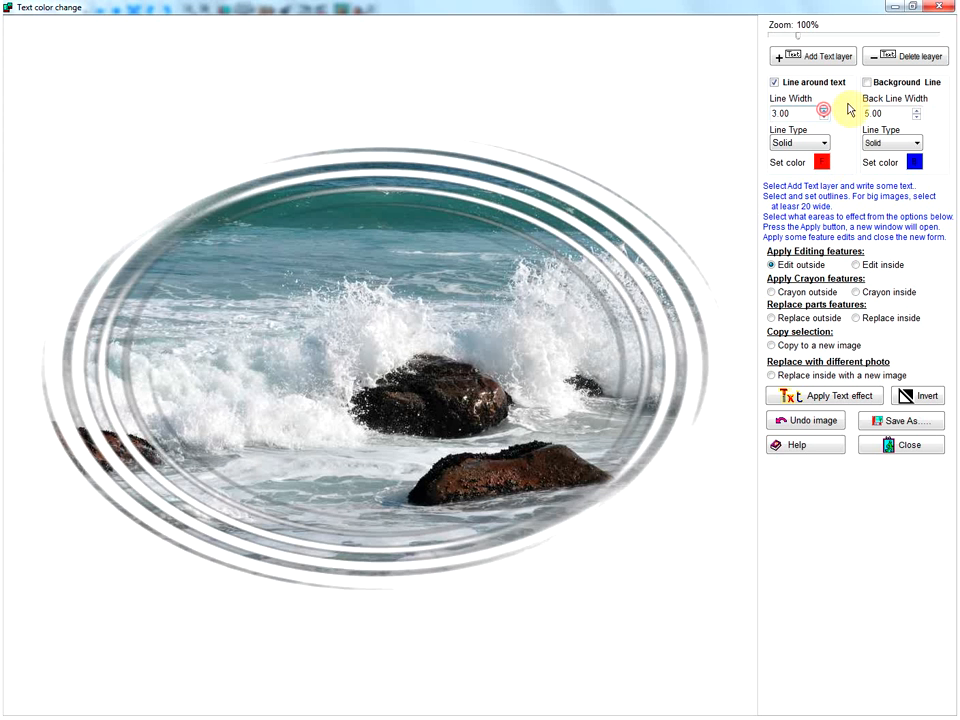
Enable a yellow background line and set the line type around the text to Dash.
left_click(868, 83)
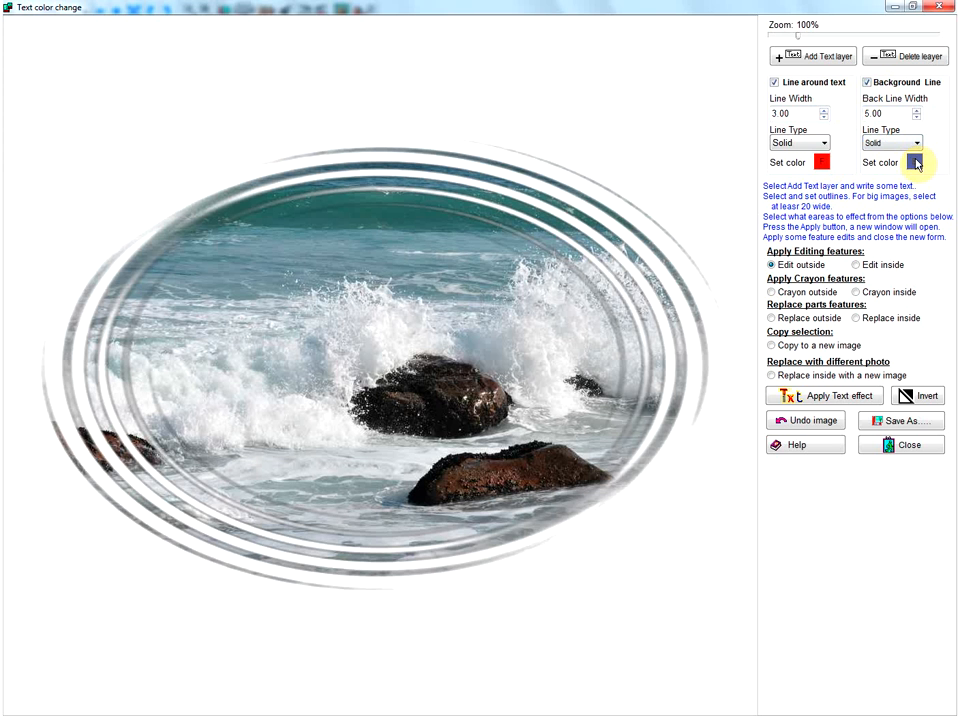
left_click(915, 163)
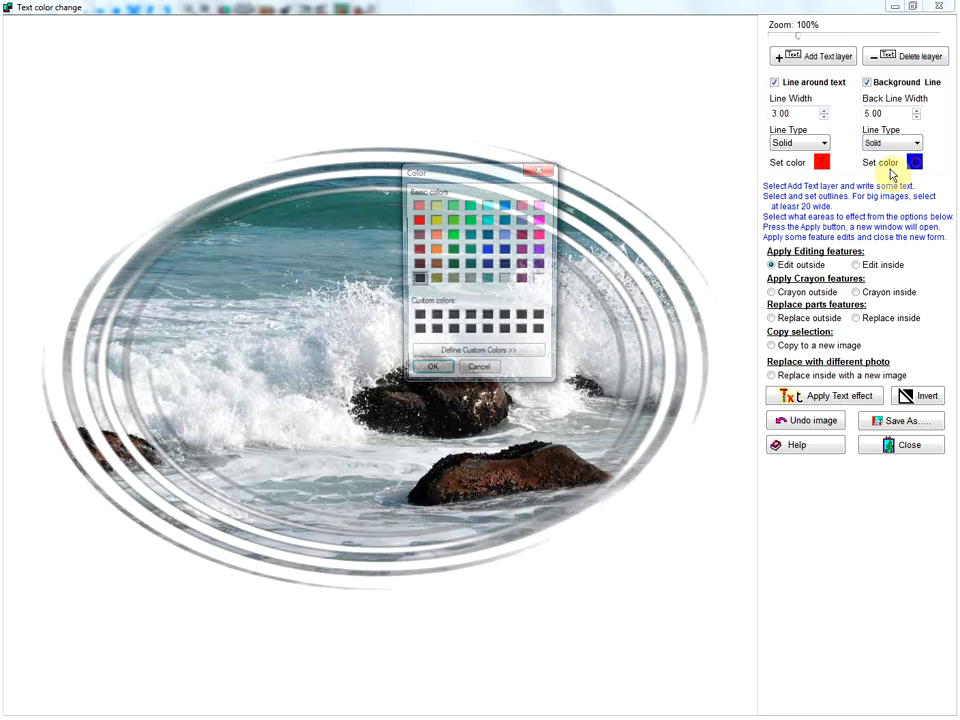
left_click(435, 219)
left_click(430, 373)
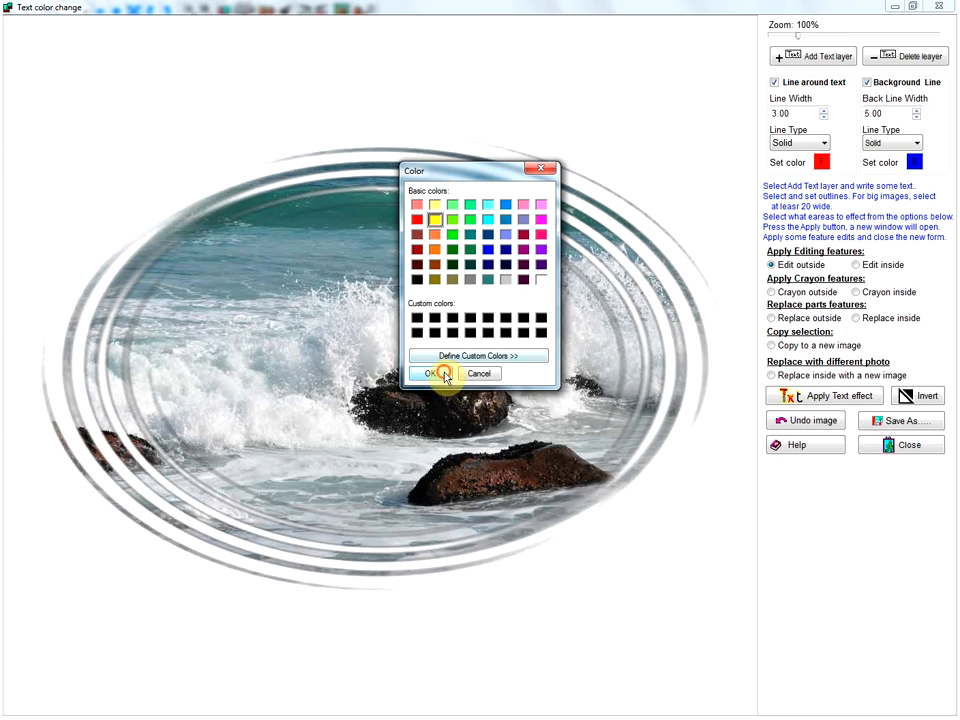
left_click(799, 143)
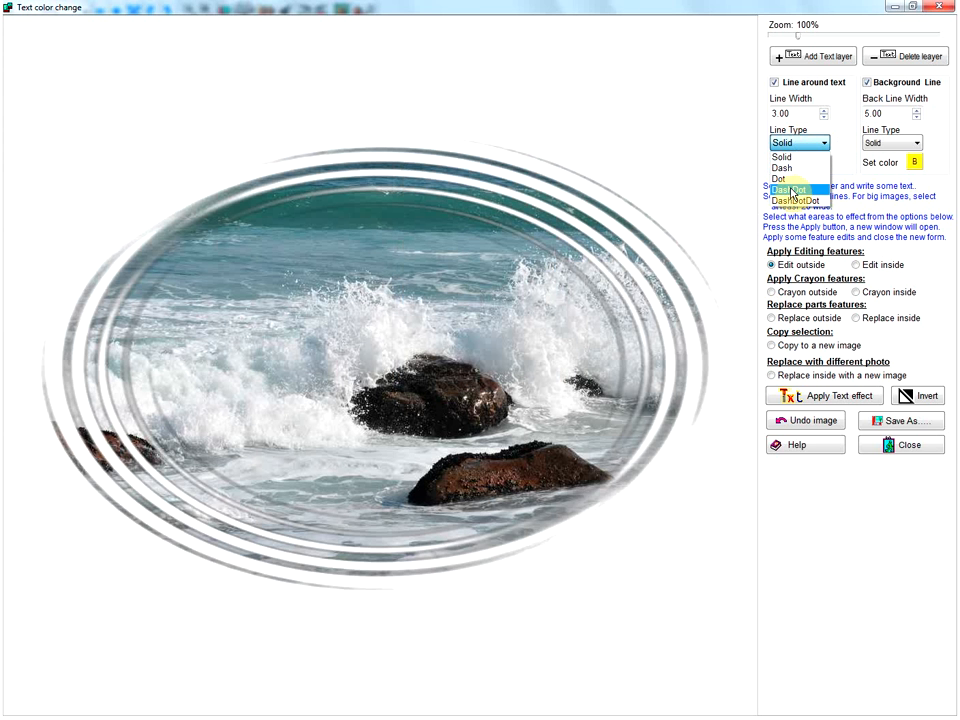
left_click(793, 170)
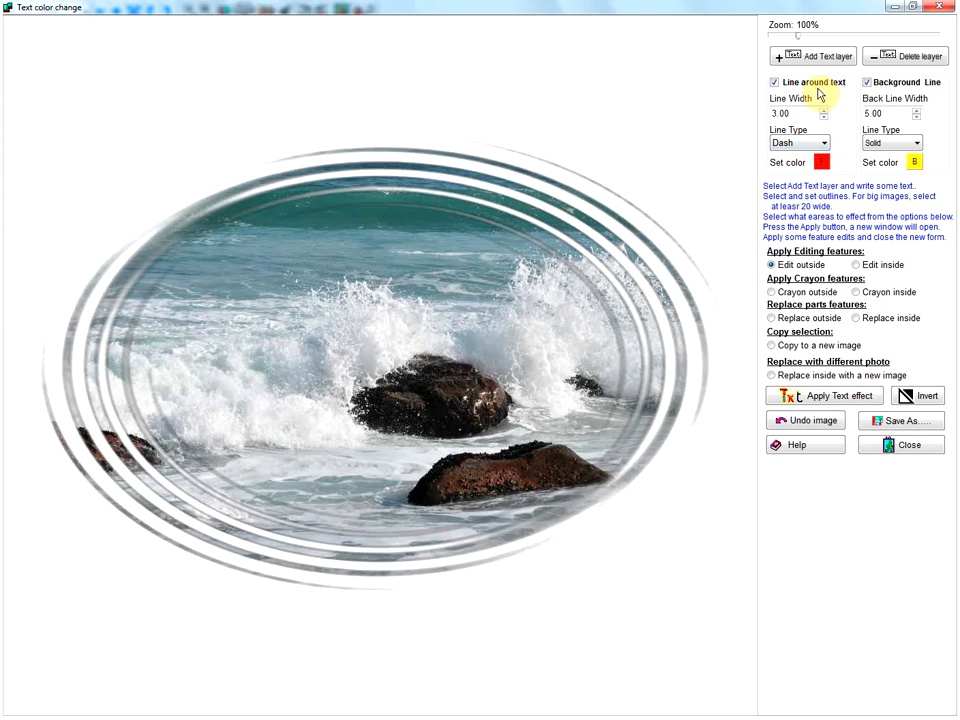
Add a text layer reading "Water" to the framed photo.
left_click(812, 57)
left_click_drag(362, 201, 131, 222)
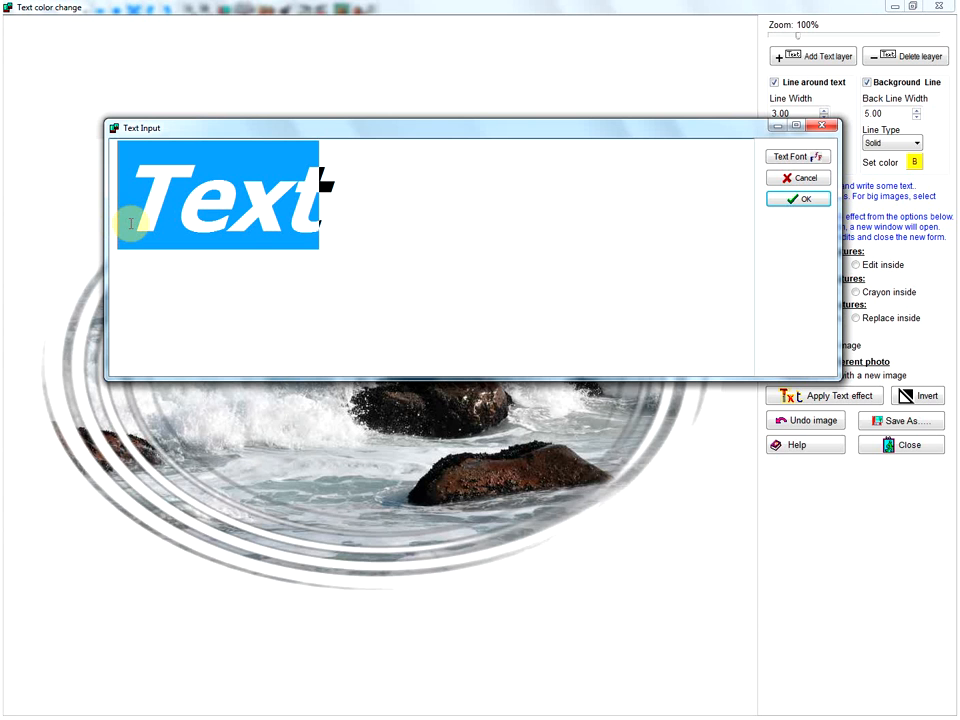
type("Water")
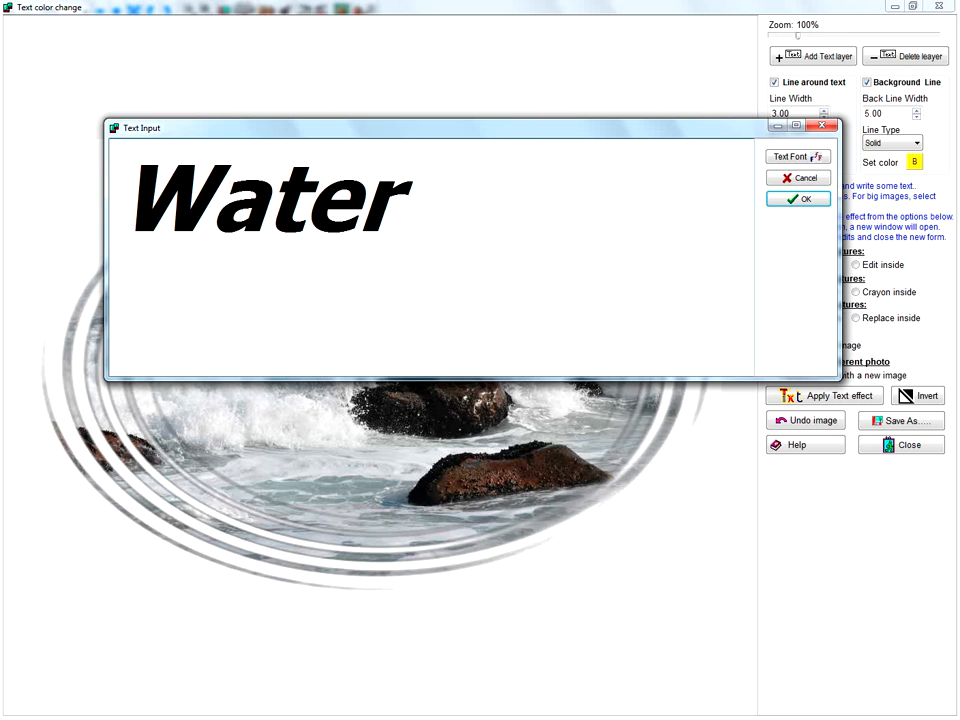
left_click(797, 196)
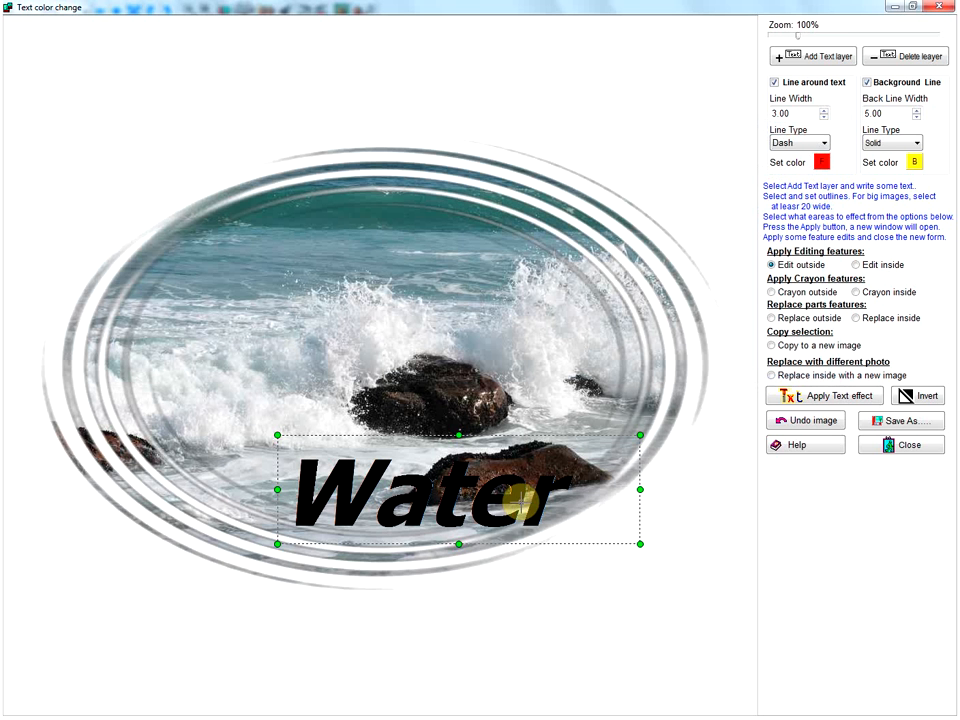
Enlarge the "Water" text layer and position it across the middle of the oval photo.
left_click_drag(505, 498, 399, 361)
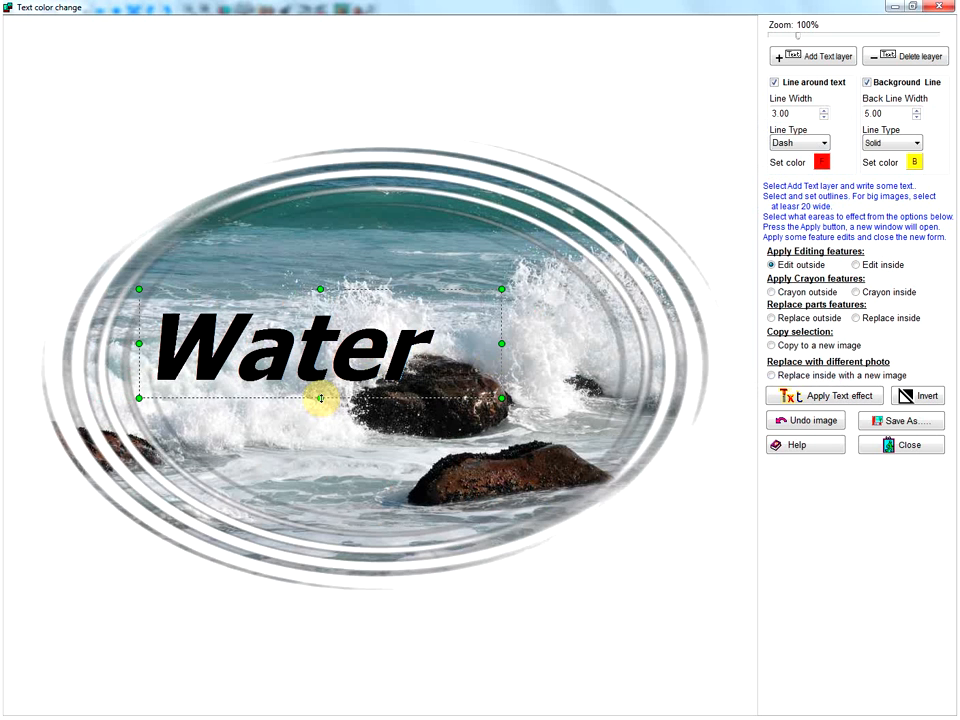
left_click_drag(321, 398, 357, 465)
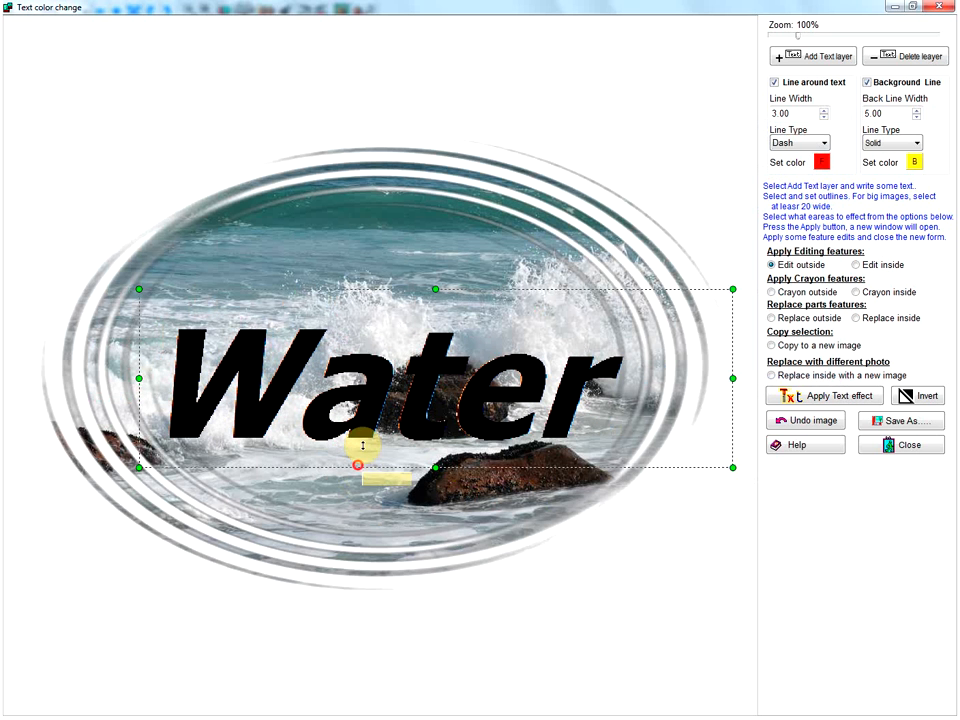
left_click_drag(405, 387, 388, 360)
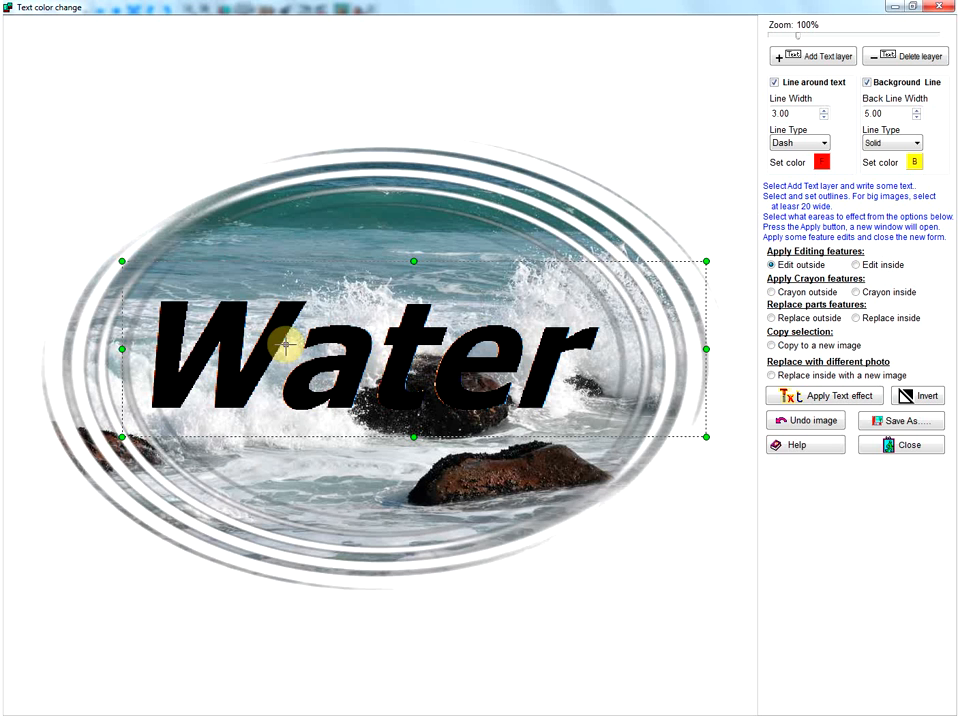
Fill the inside of the "Water" text with the image sunset.jpg from the "other" folder, using the replace-inside text effect.
left_click(772, 376)
left_click(866, 400)
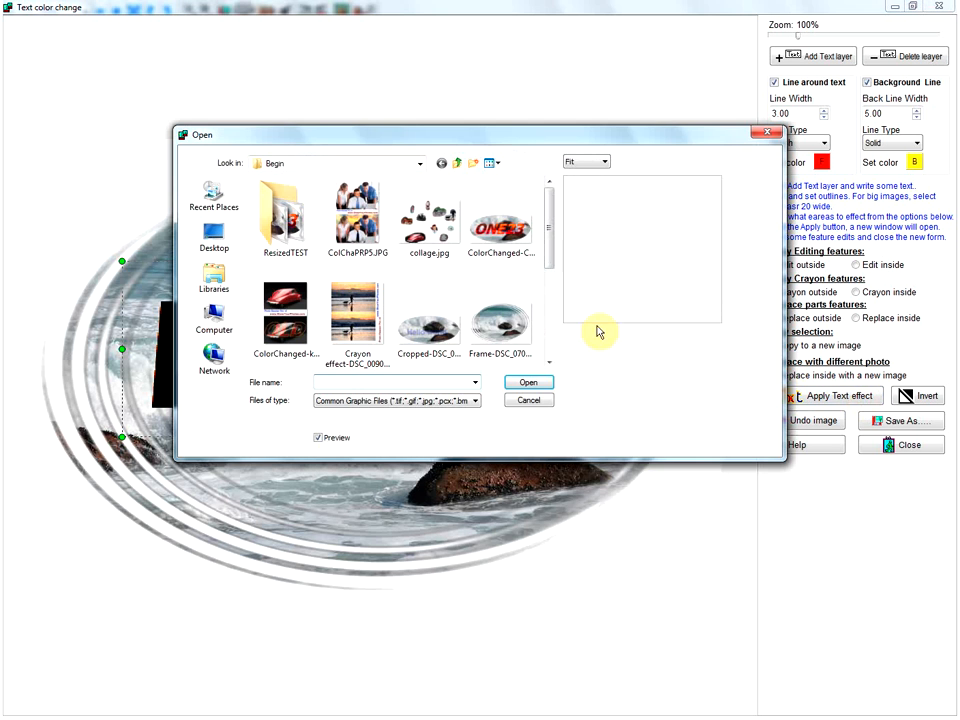
left_click(455, 165)
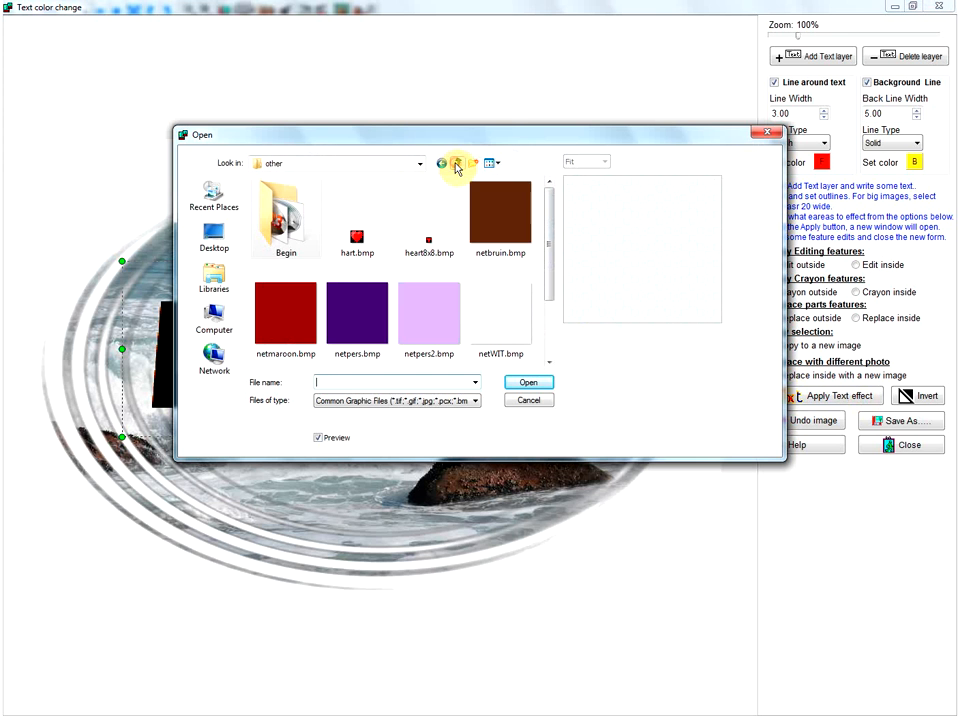
left_click_drag(547, 233, 541, 322)
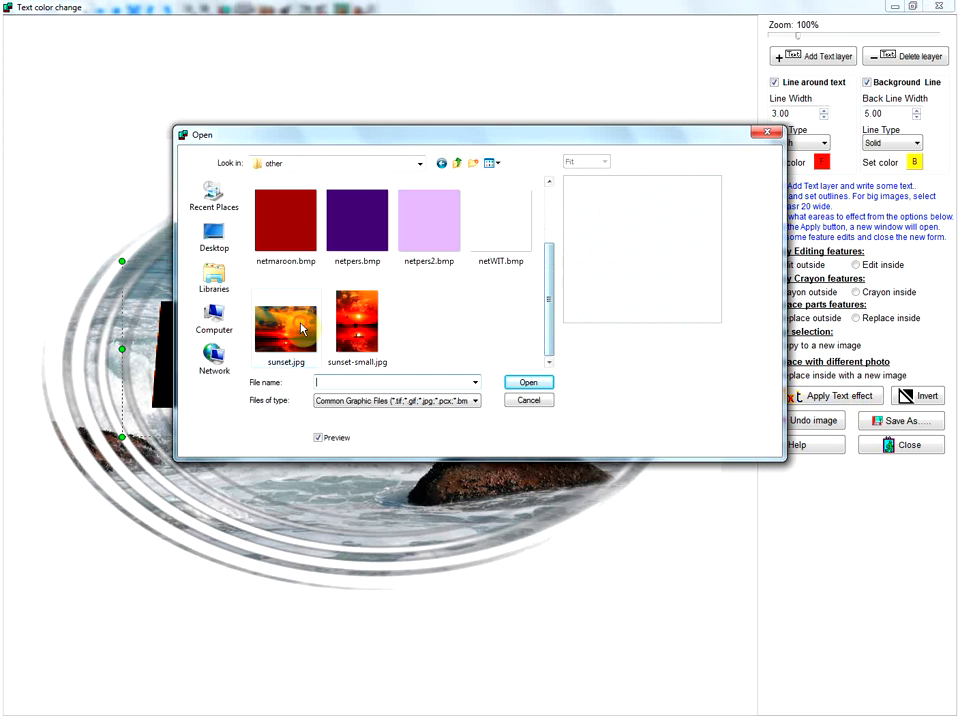
left_click(285, 328)
left_click(527, 383)
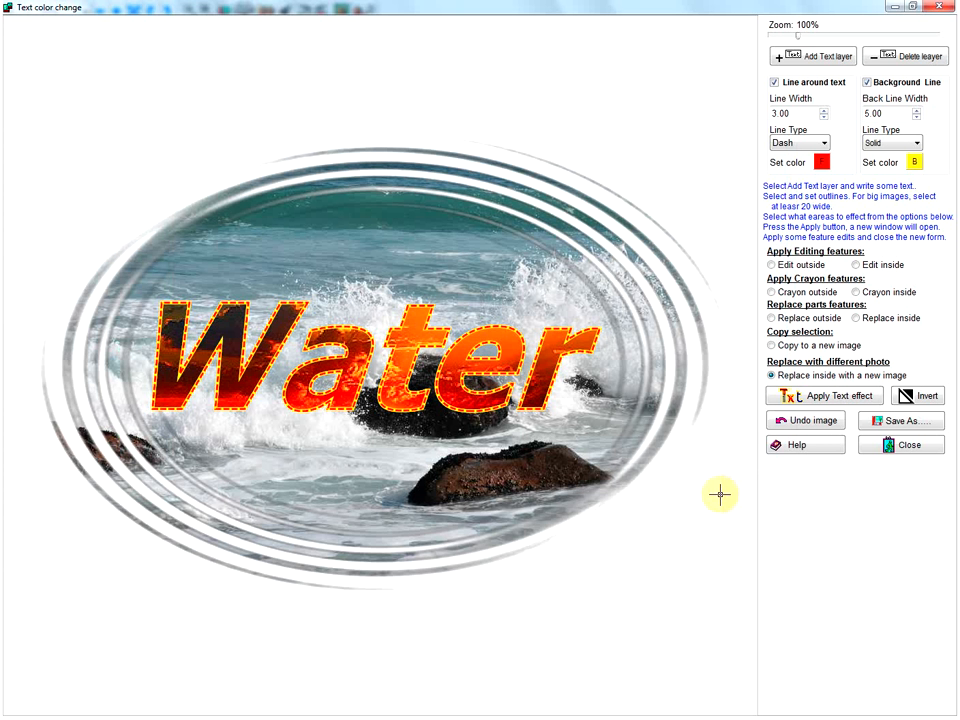
View the save dialog for the text-effect image without saving, and close the text editor and full view to return to the file lists.
left_click(930, 424)
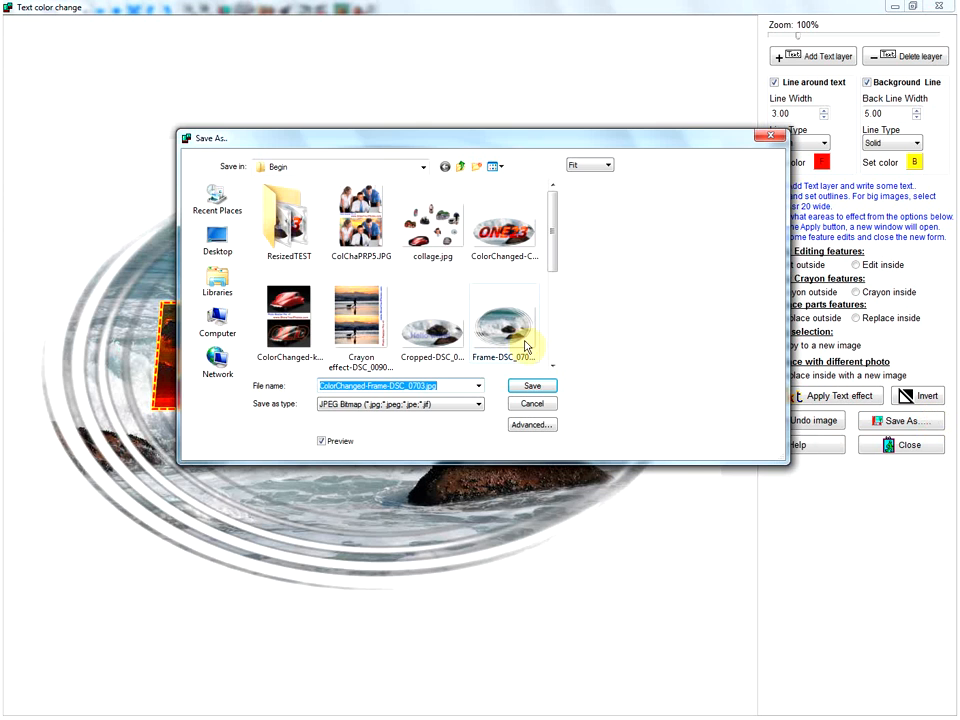
left_click(530, 401)
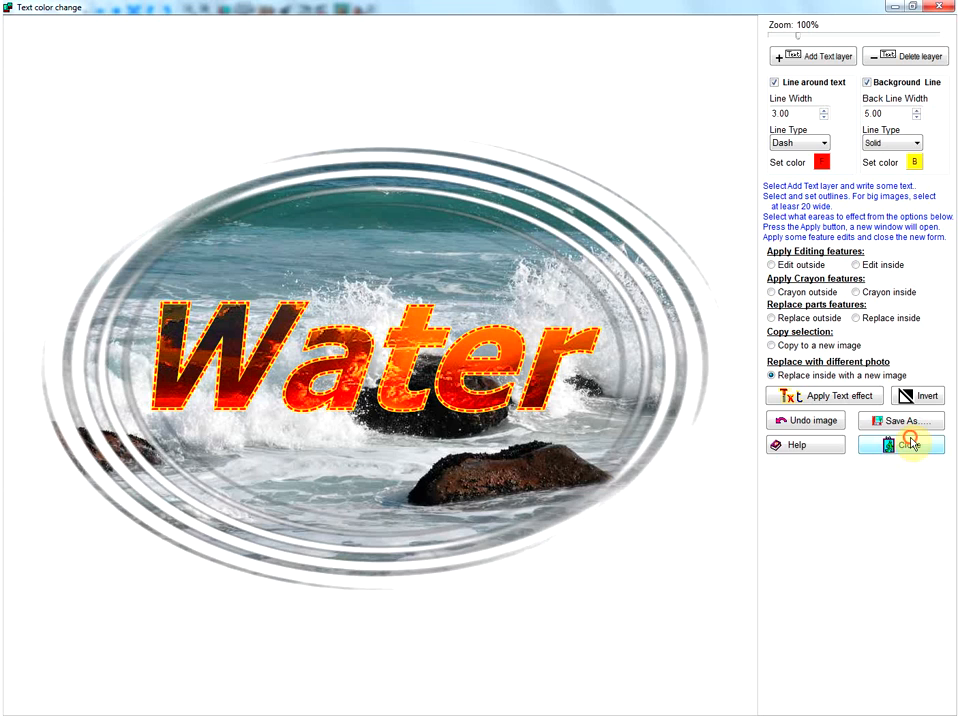
left_click(903, 444)
left_click(594, 42)
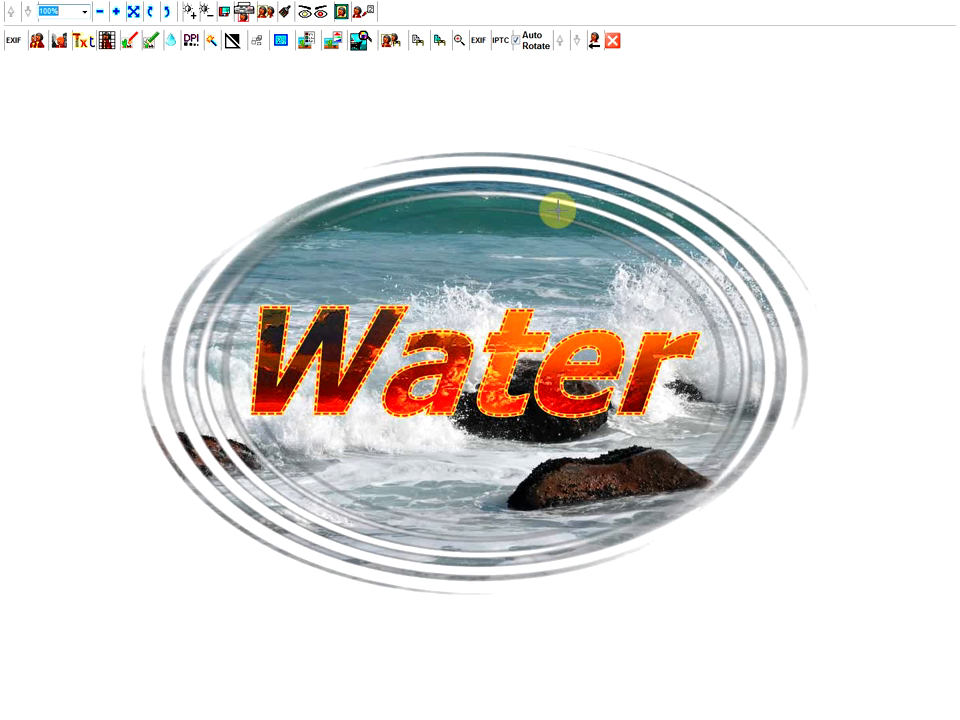
left_click(614, 41)
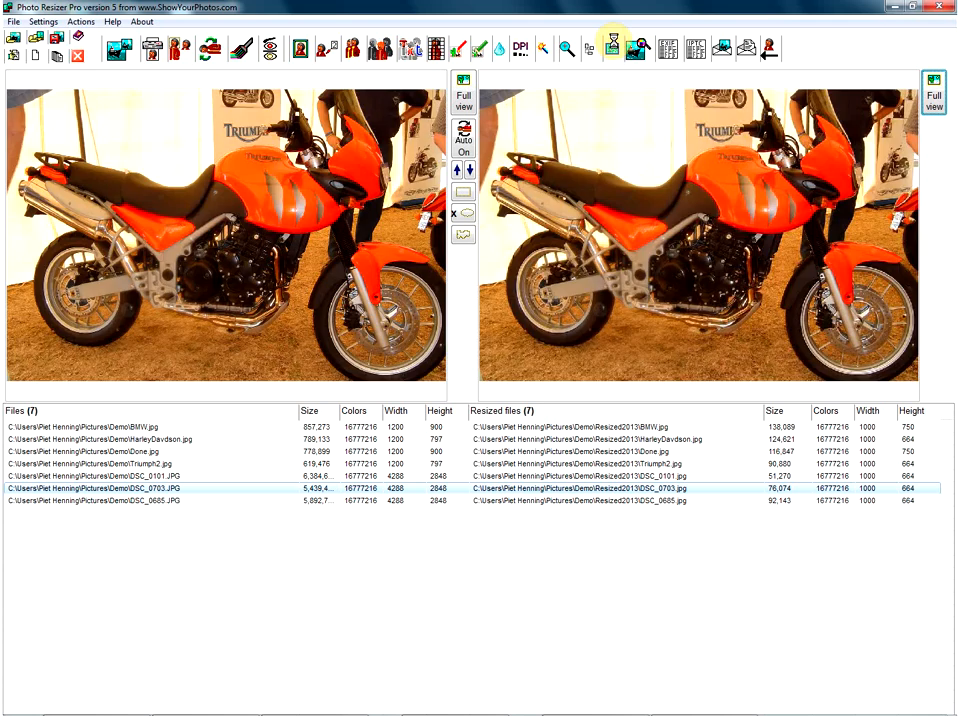